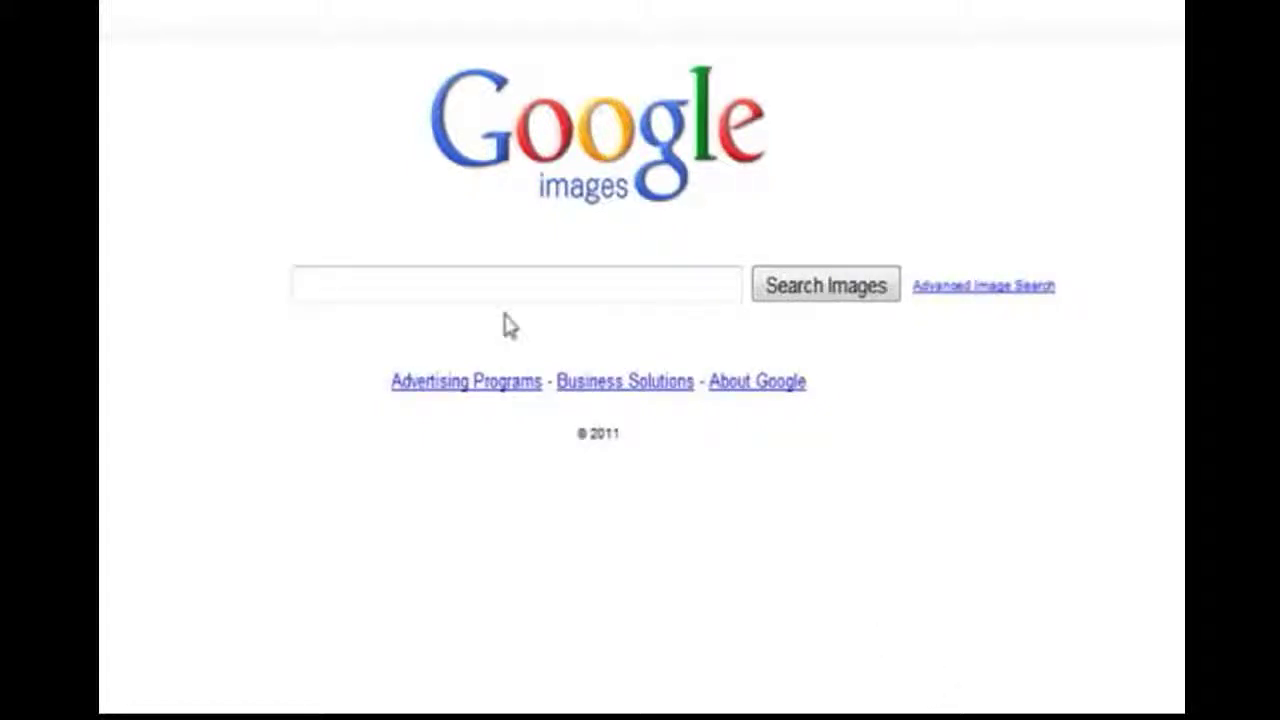
Search Google Images for 'bald eagle' using the suggestion after typing 'bald'
{"action": "left_click", "coordinate": [500, 289]}
{"action": "type", "text": "bald"}
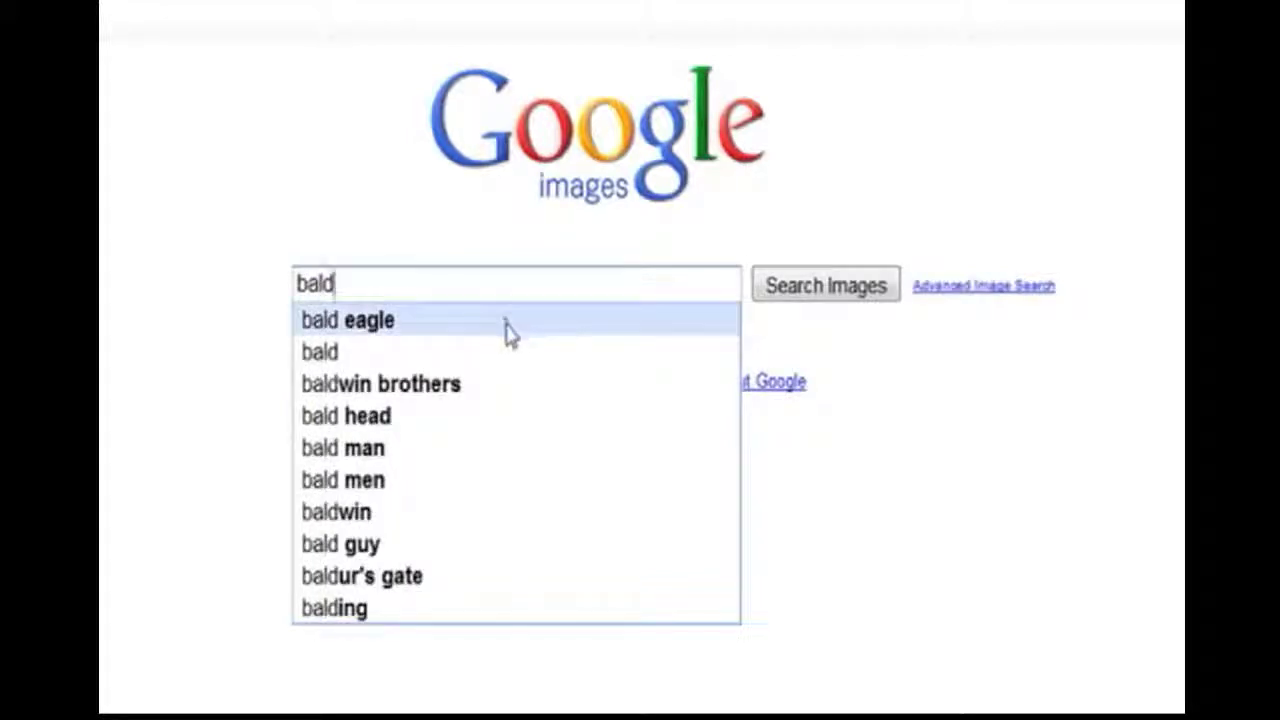
{"action": "left_click", "coordinate": [508, 320]}
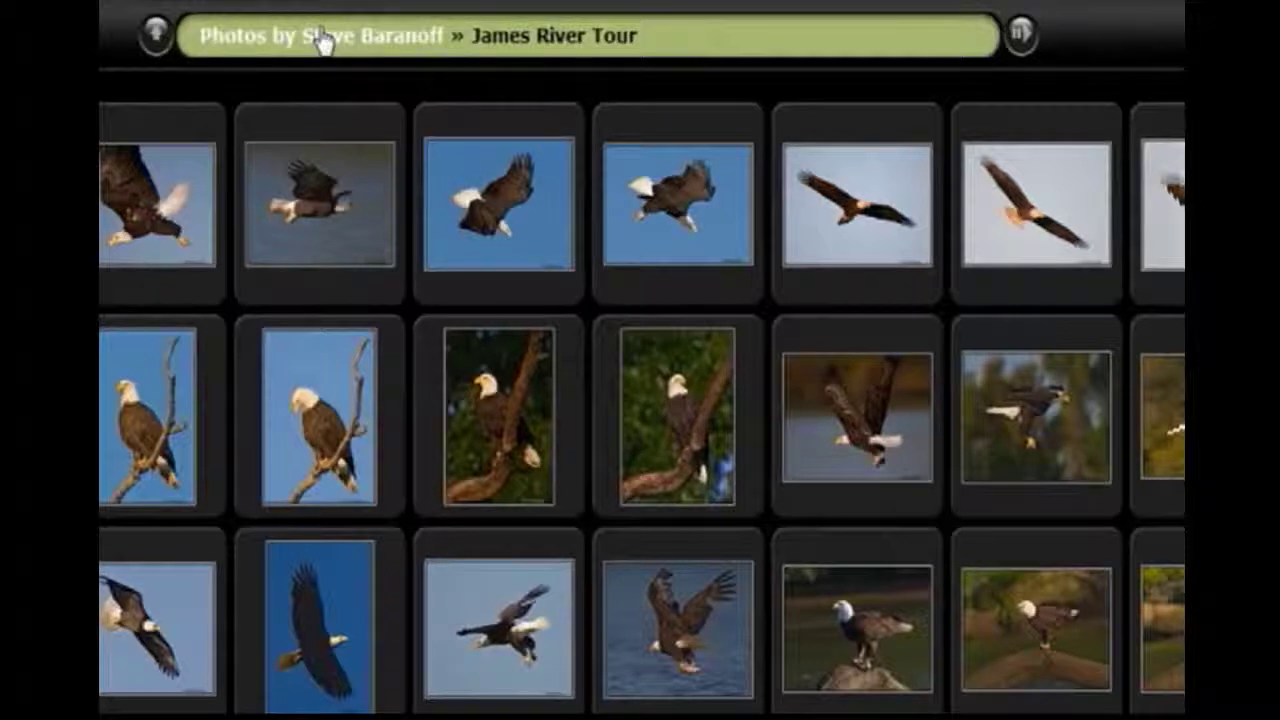
Enlarge a flying-eagle photo and page forward five times to the eagle perched among autumn leaves
{"action": "left_click", "coordinate": [865, 228]}
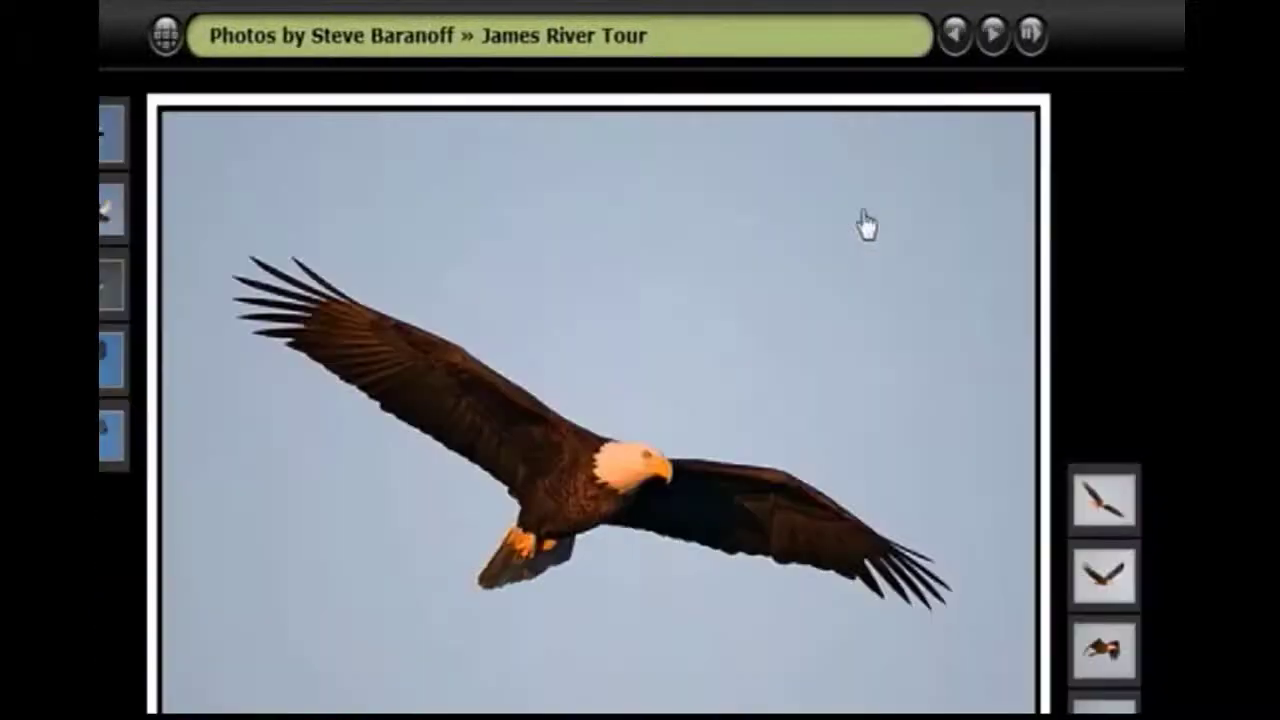
{"action": "left_click", "coordinate": [1009, 44]}
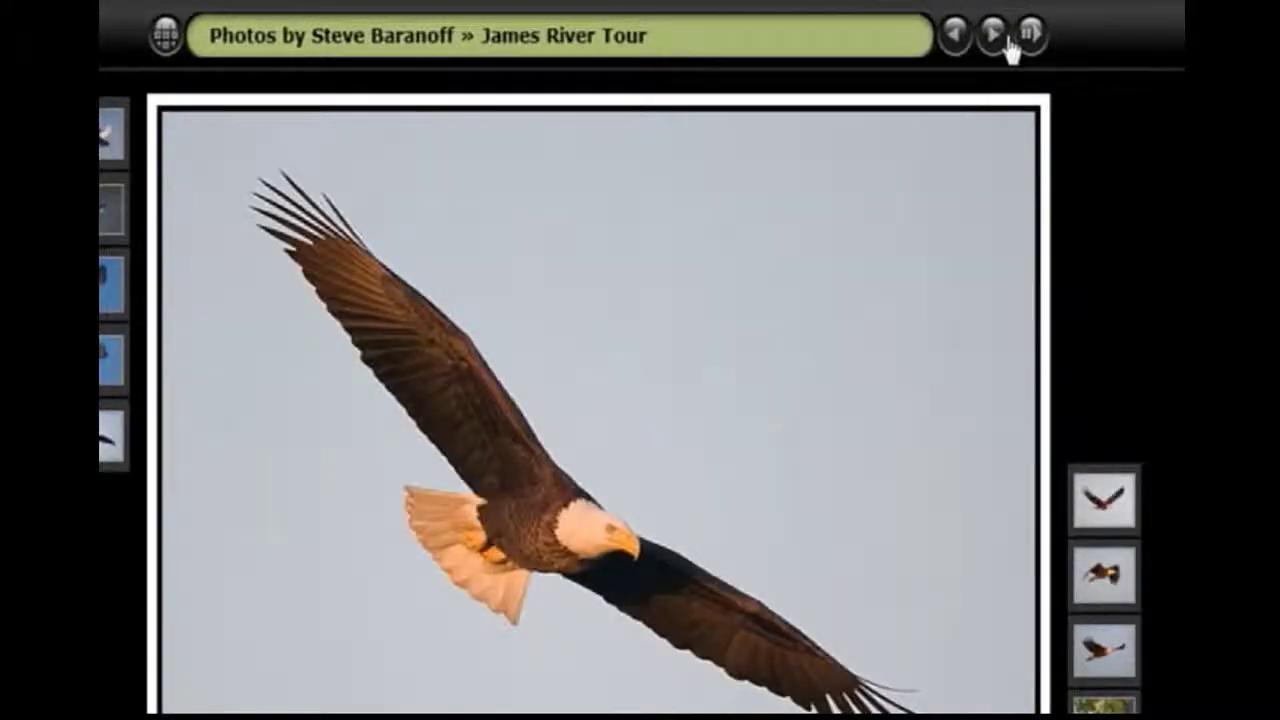
{"action": "left_click", "coordinate": [1009, 44]}
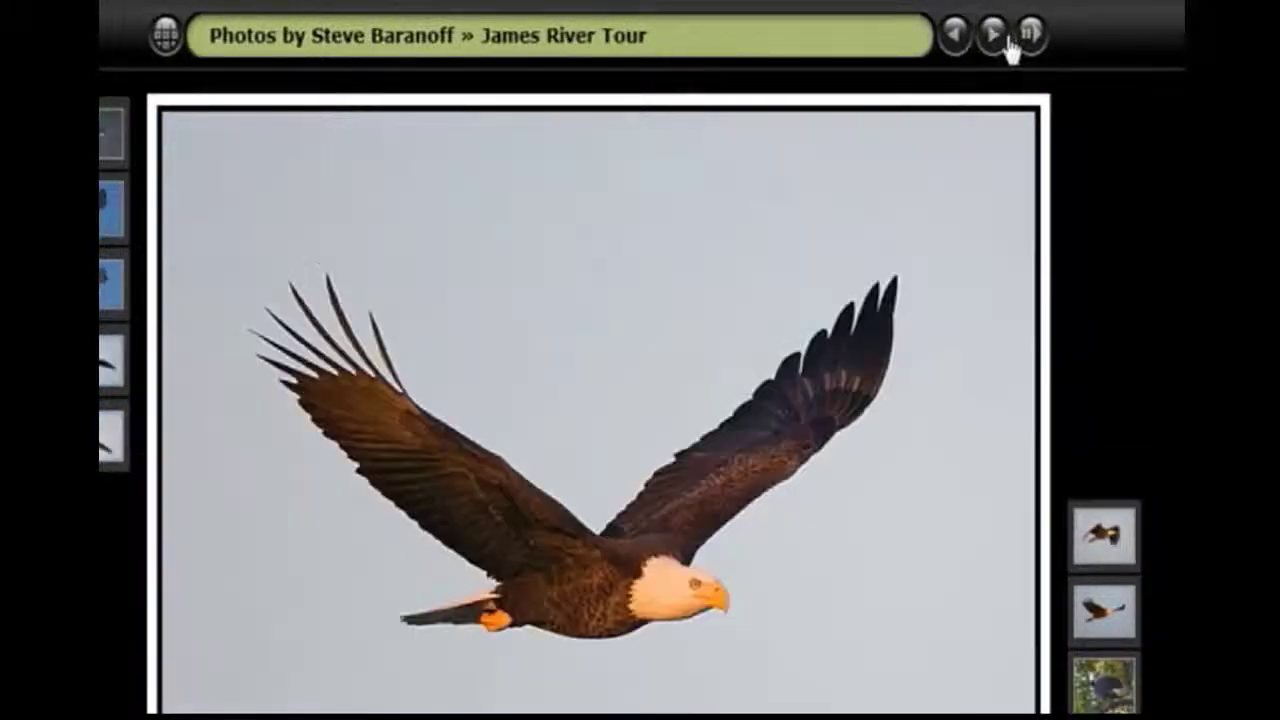
{"action": "left_click", "coordinate": [1009, 44]}
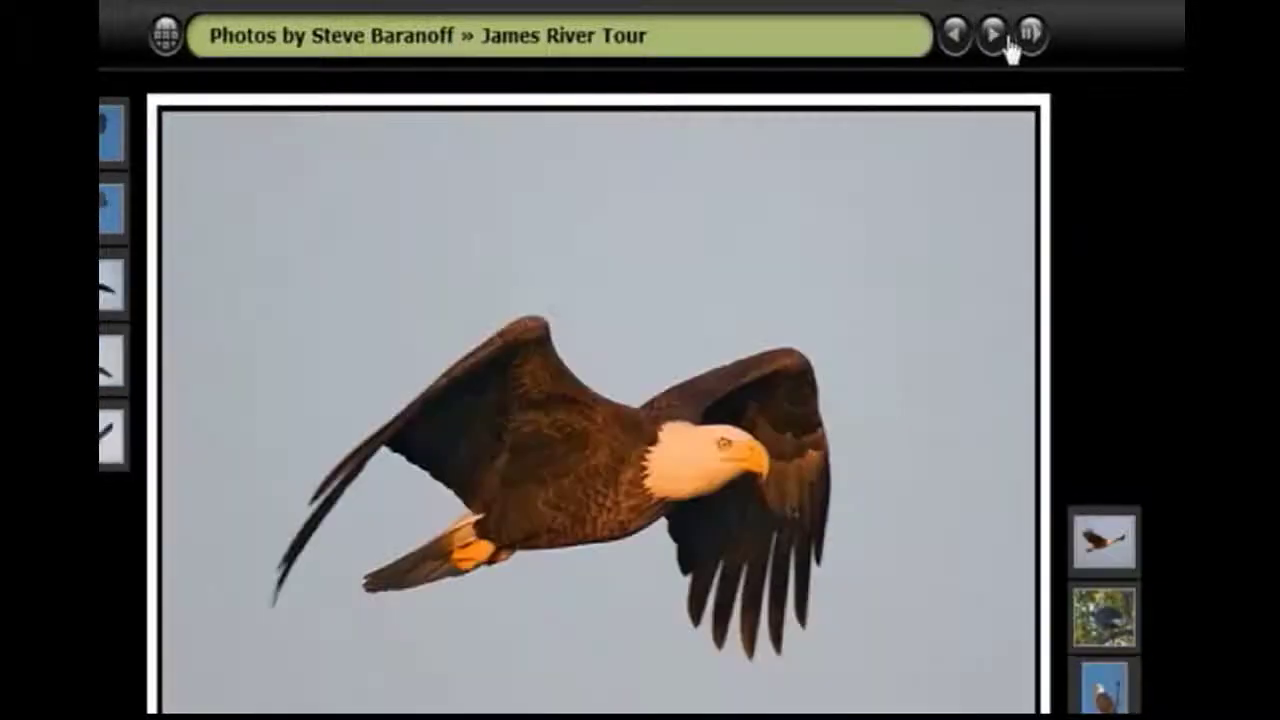
{"action": "left_click", "coordinate": [1009, 44]}
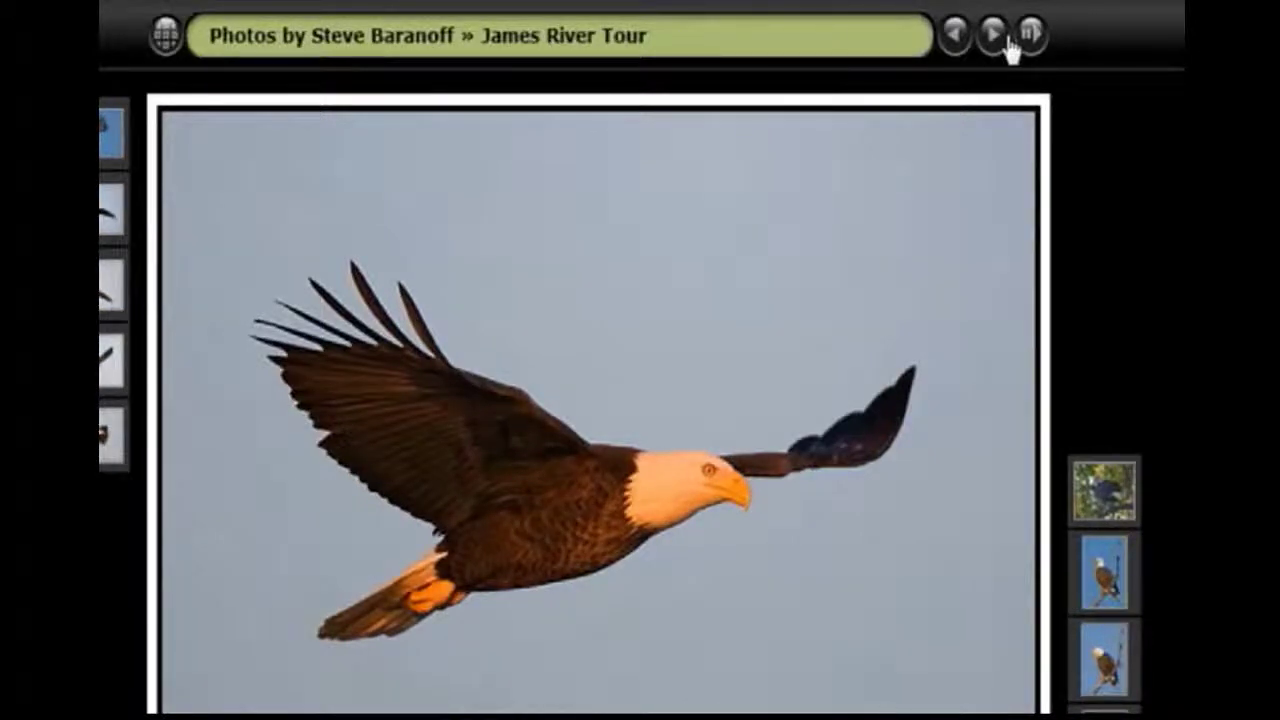
{"action": "left_click", "coordinate": [1009, 44]}
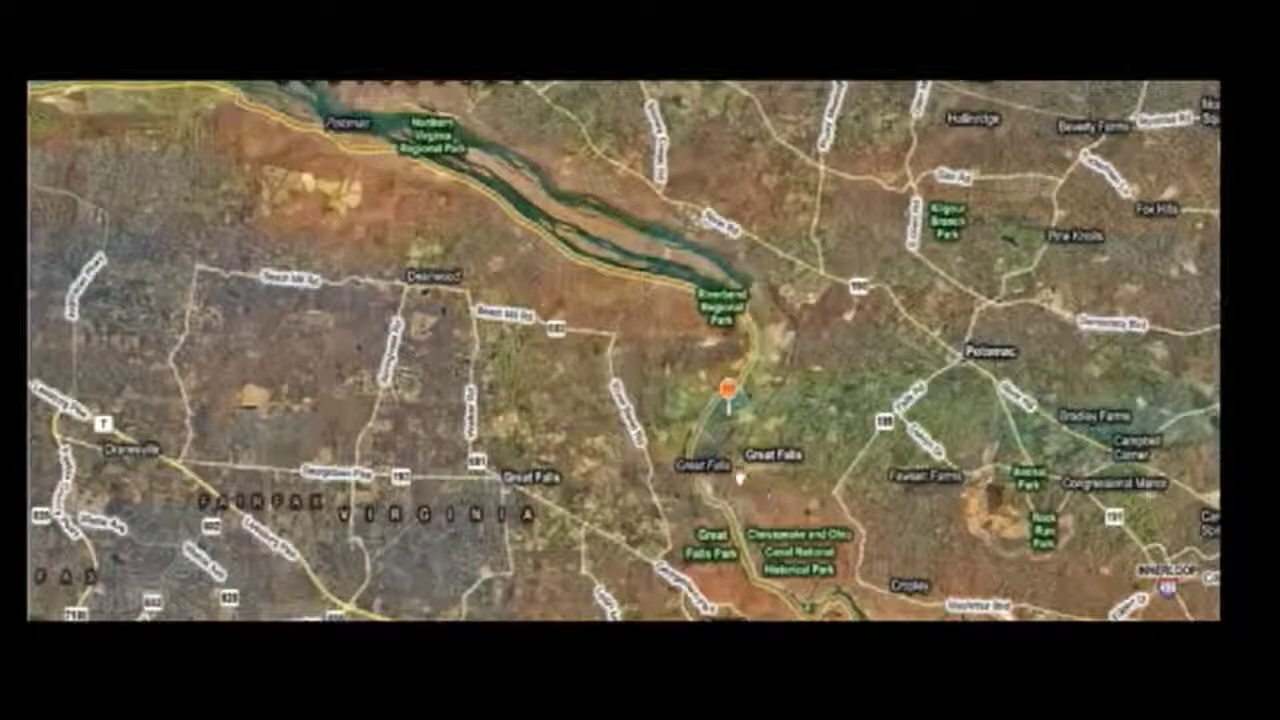
Open the details for the orange Conn Island marker on the satellite map
{"action": "left_click", "coordinate": [727, 392]}
{"action": "left_click", "coordinate": [730, 392]}
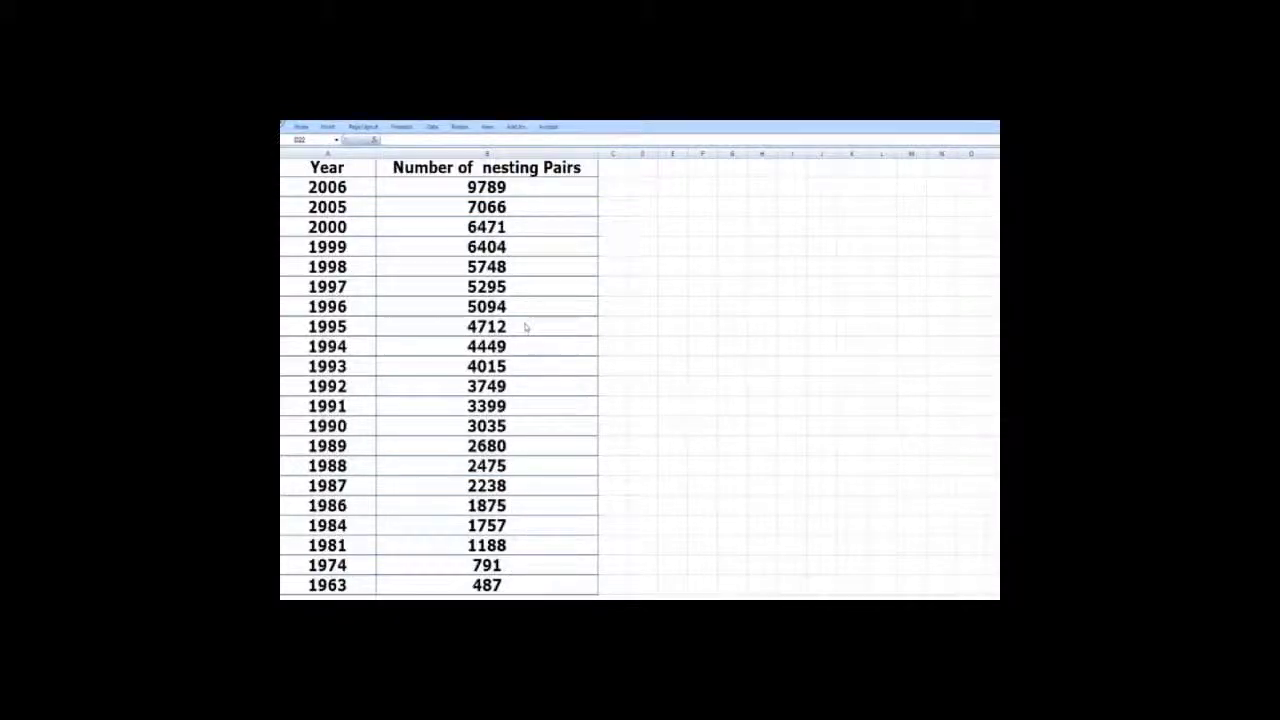
Select the Year and nesting-pairs data and insert a markers-only scatter chart
{"action": "key", "text": "Right"}
{"action": "key", "text": "Right"}
{"action": "left_click_drag", "start_coordinate": [333, 168], "coordinate": [447, 586]}
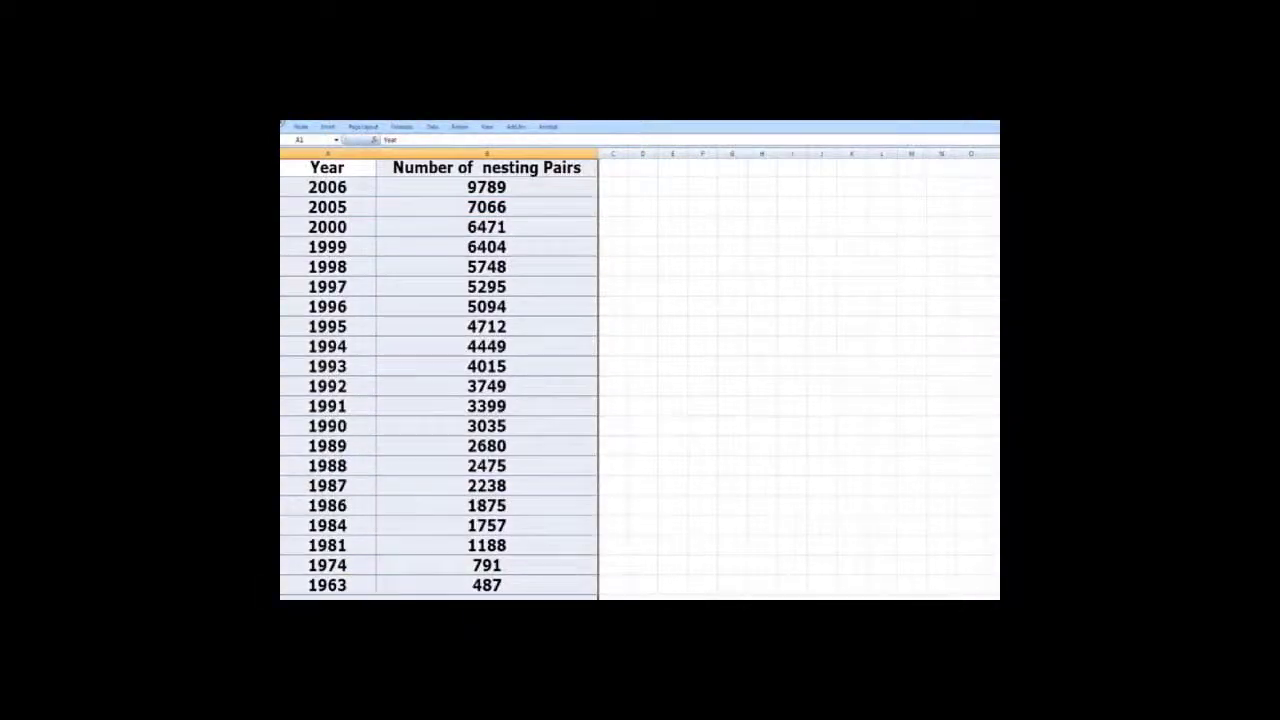
{"action": "left_click", "coordinate": [328, 127]}
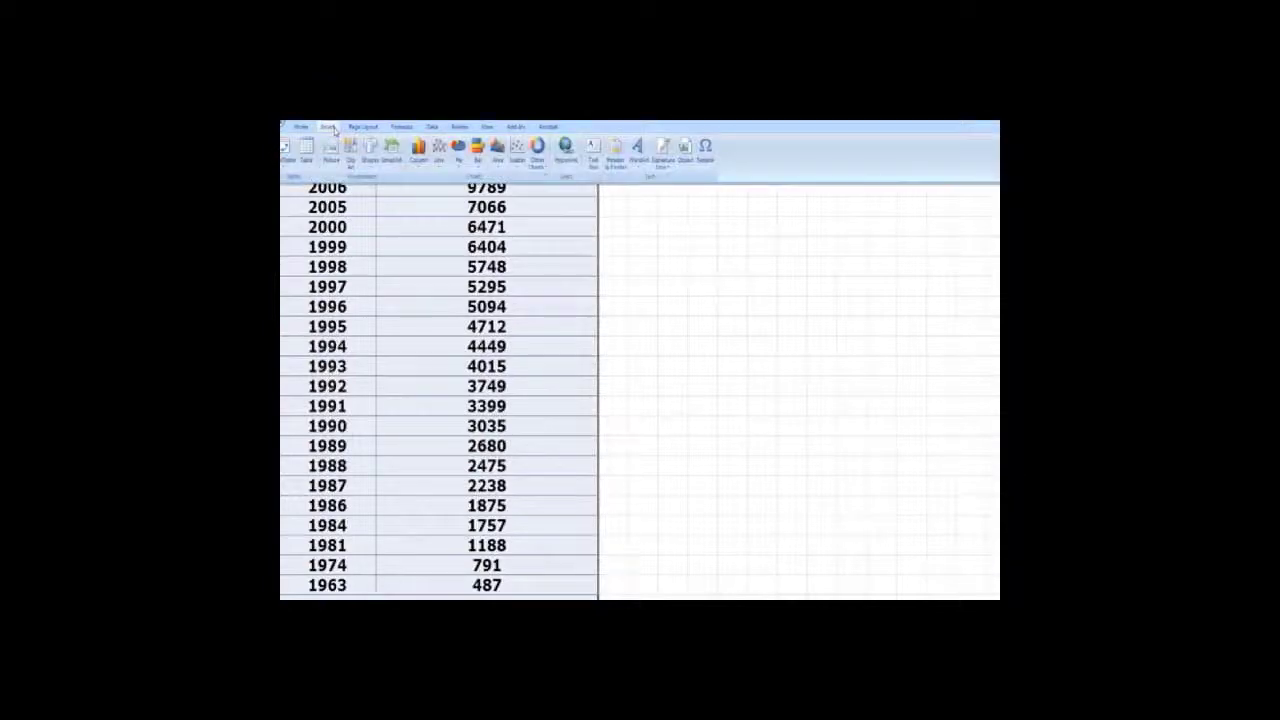
{"action": "left_click", "coordinate": [517, 150]}
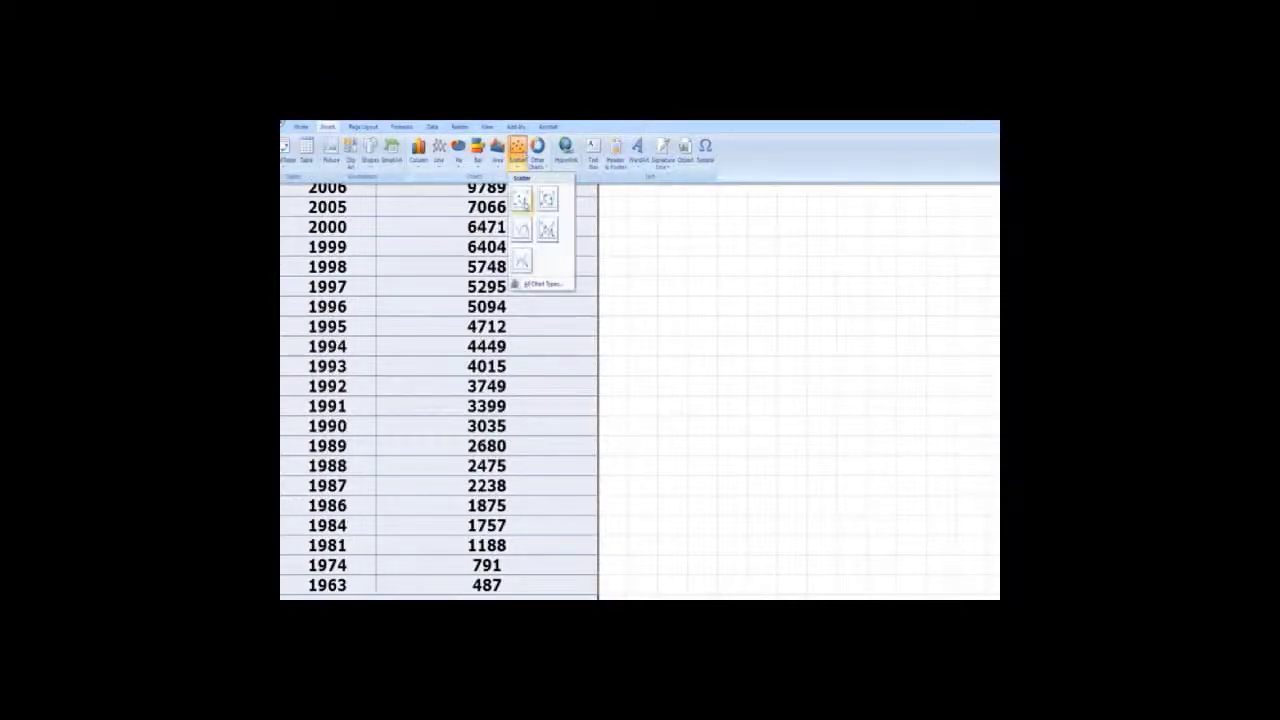
{"action": "left_click", "coordinate": [526, 203]}
Delete the chart's legend and title
{"action": "left_click", "coordinate": [747, 402]}
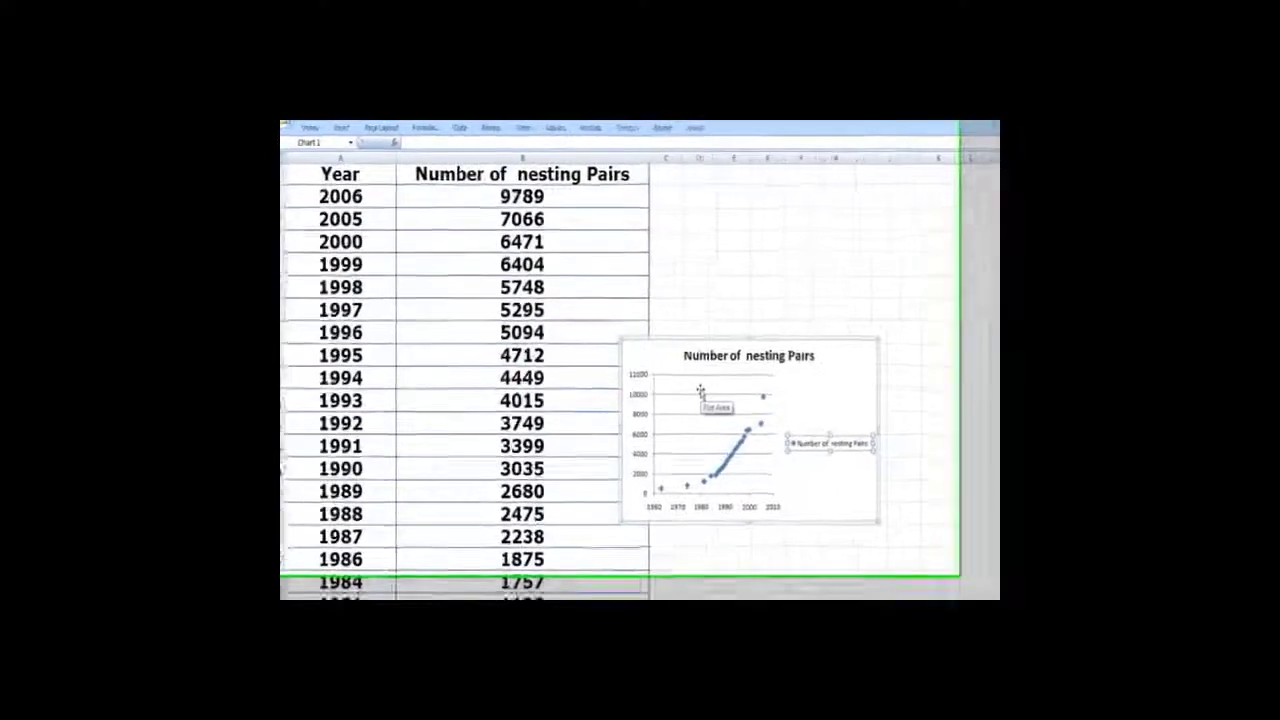
{"action": "key", "text": "Delete"}
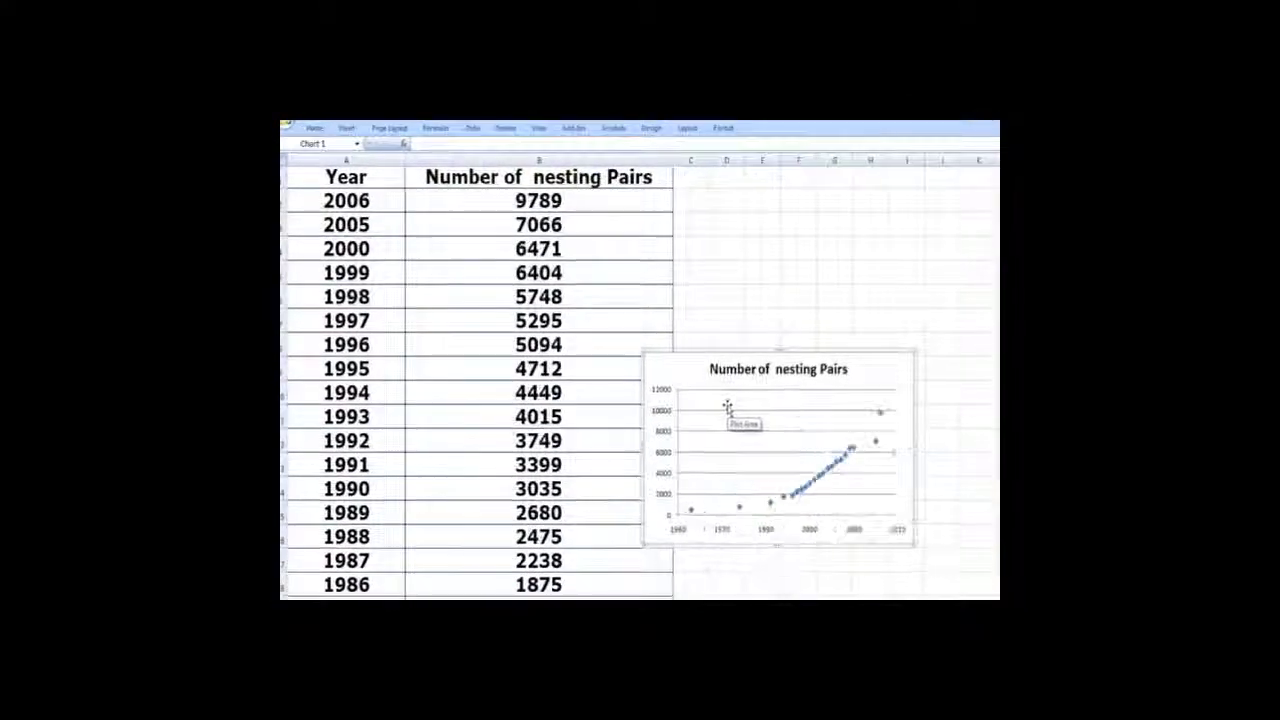
{"action": "left_click", "coordinate": [778, 370]}
{"action": "key", "text": "Delete"}
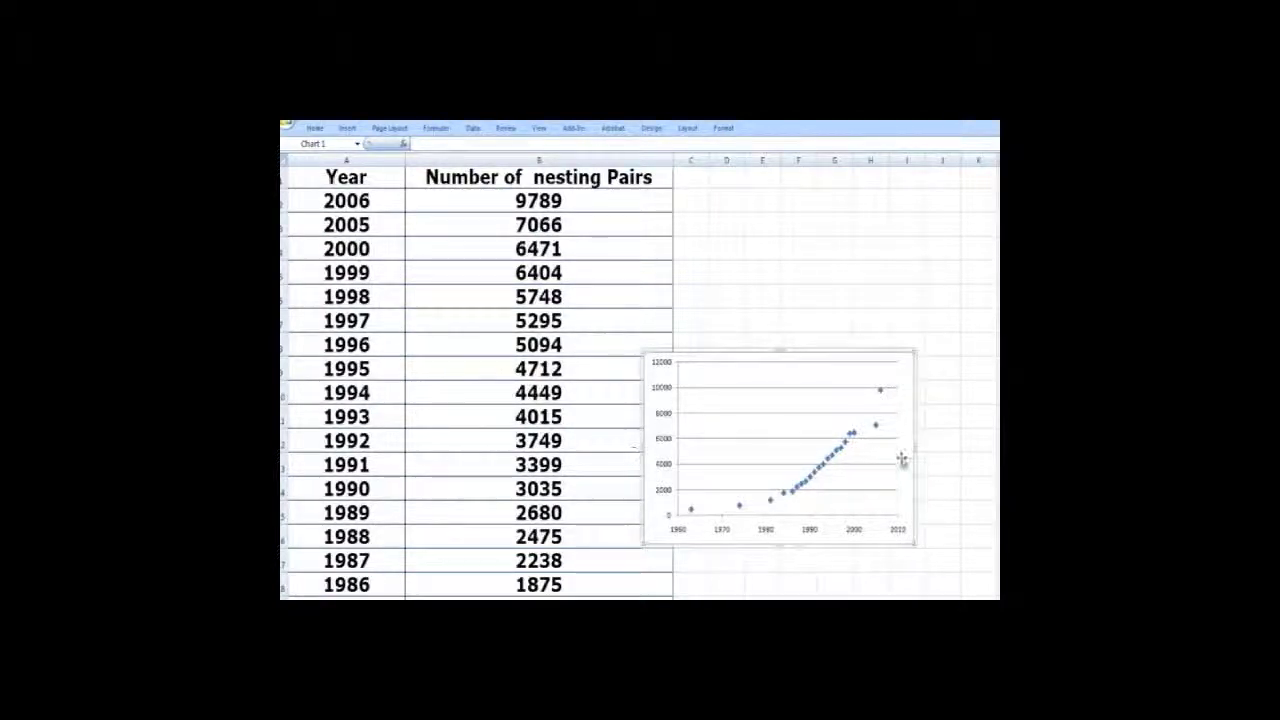
{"action": "mouse_move", "coordinate": [853, 438]}
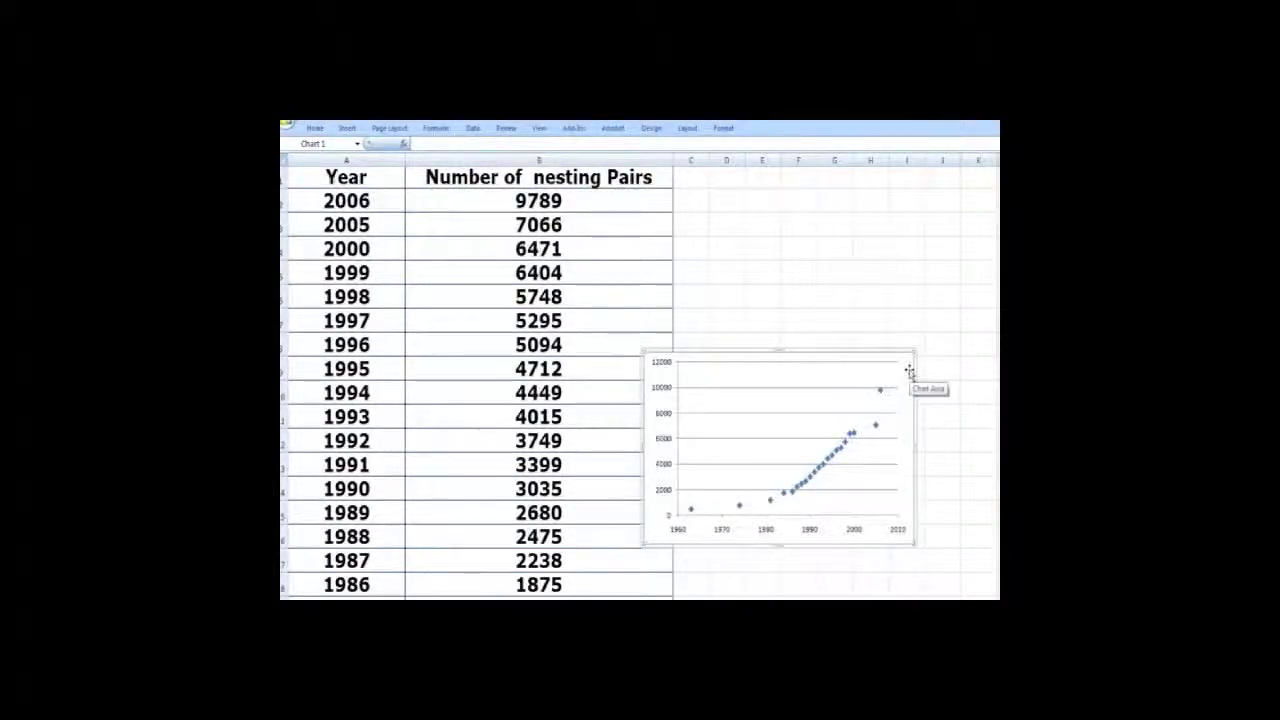
Delete the scatter chart and insert an empty column B before the nesting-pair counts
{"action": "key", "text": "Delete"}
{"action": "left_click", "coordinate": [981, 359]}
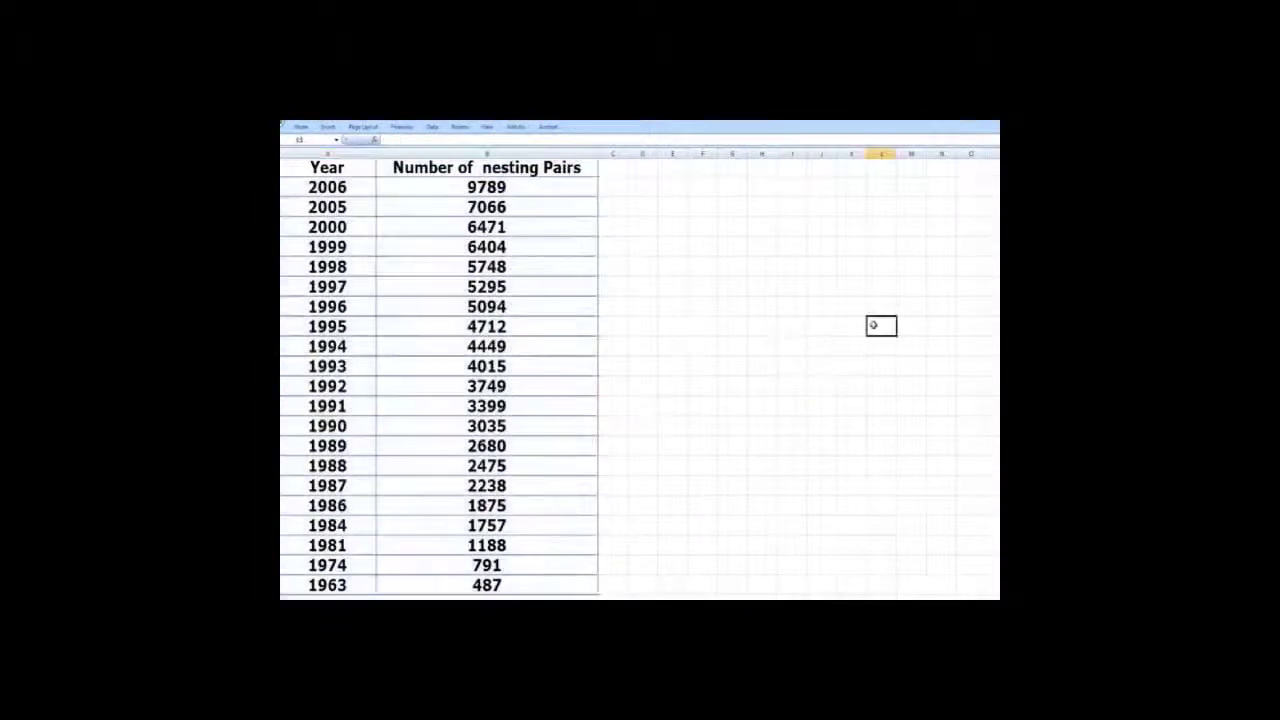
{"action": "left_click", "coordinate": [487, 153]}
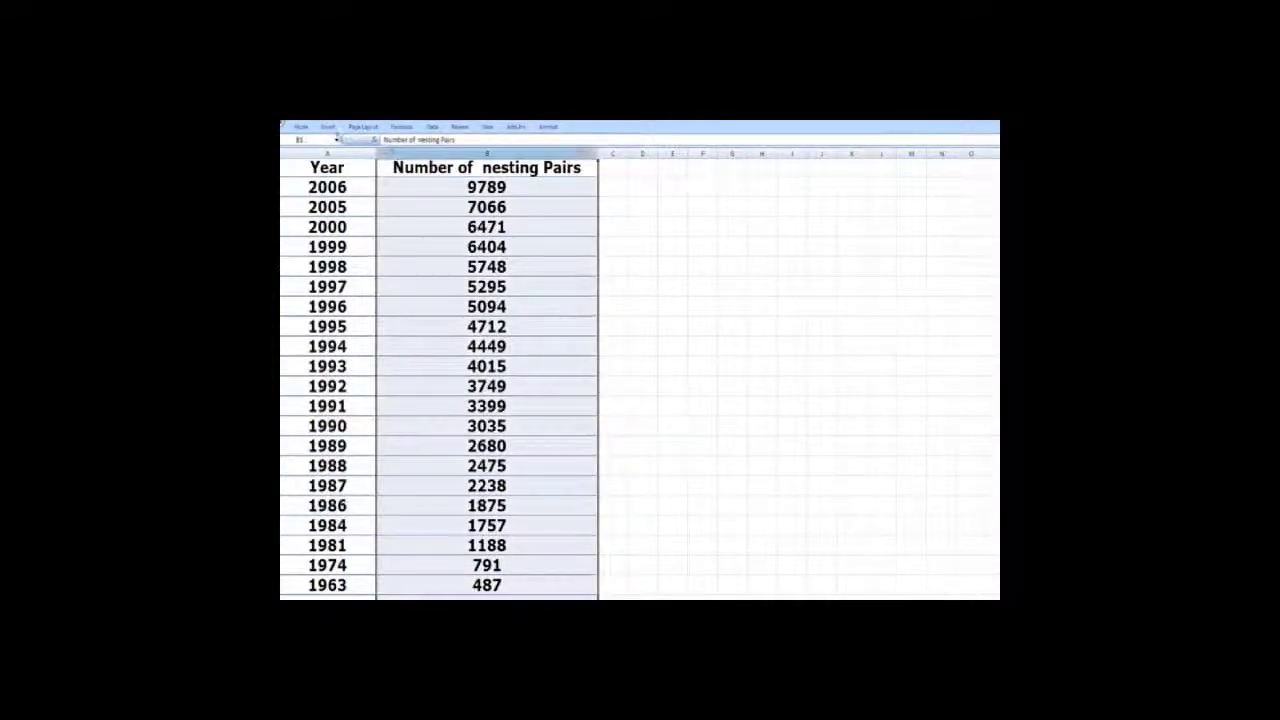
{"action": "left_click", "coordinate": [328, 127]}
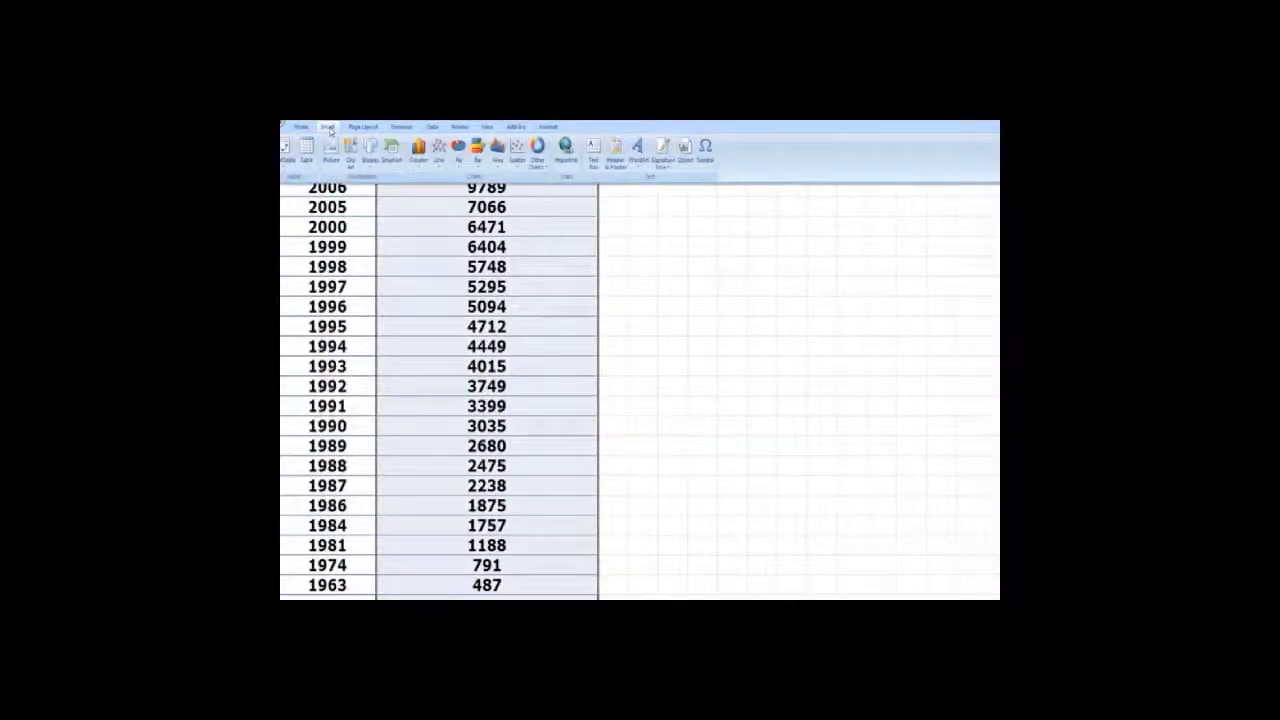
{"action": "left_click", "coordinate": [301, 127]}
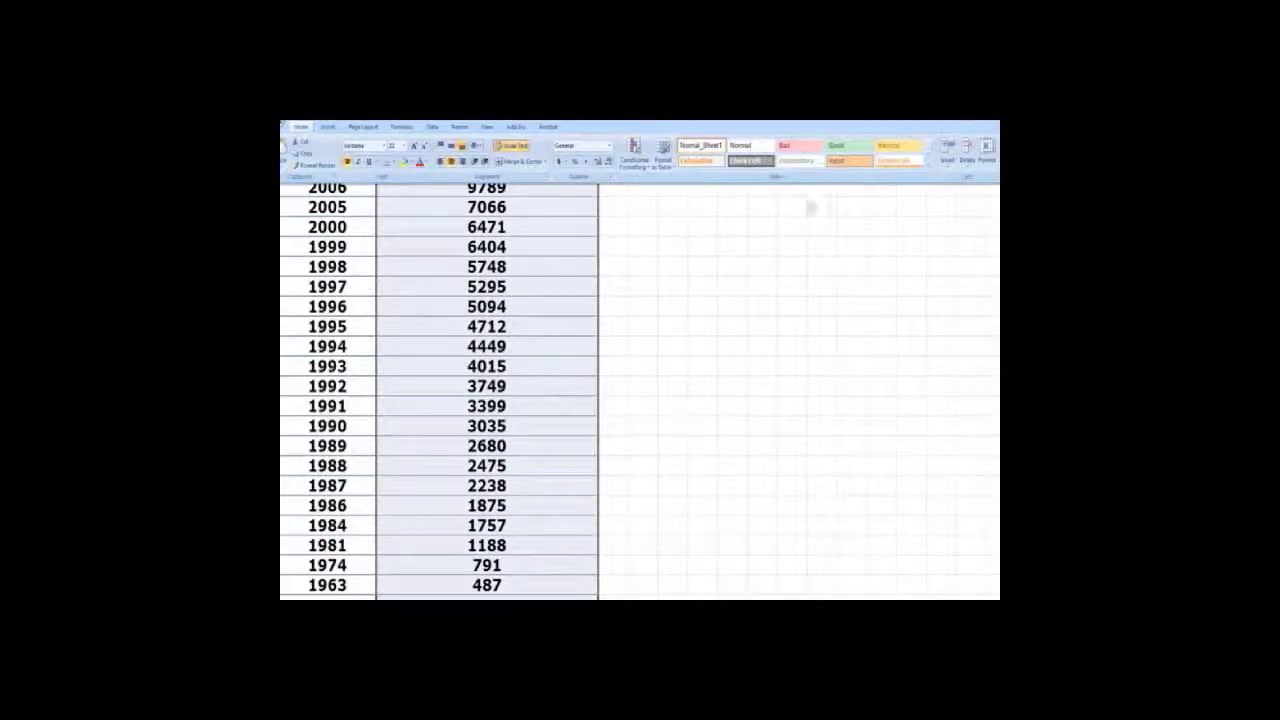
{"action": "left_click", "coordinate": [947, 170]}
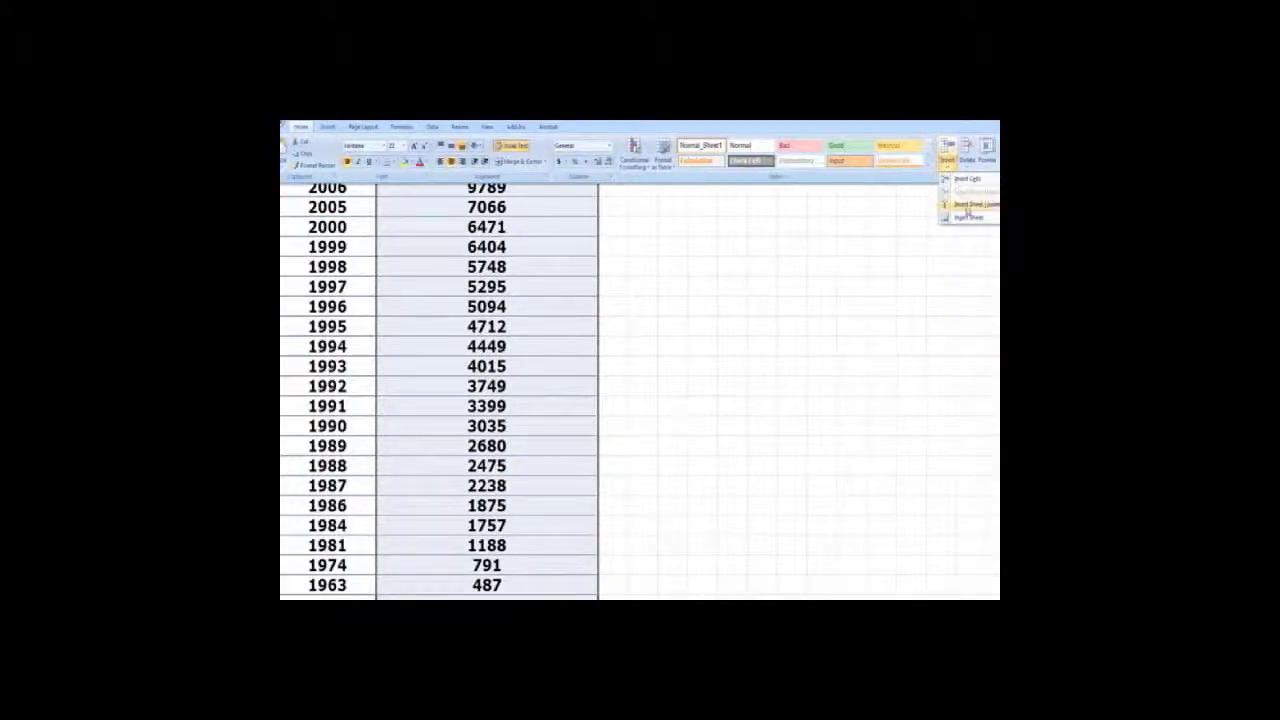
{"action": "left_click", "coordinate": [965, 207]}
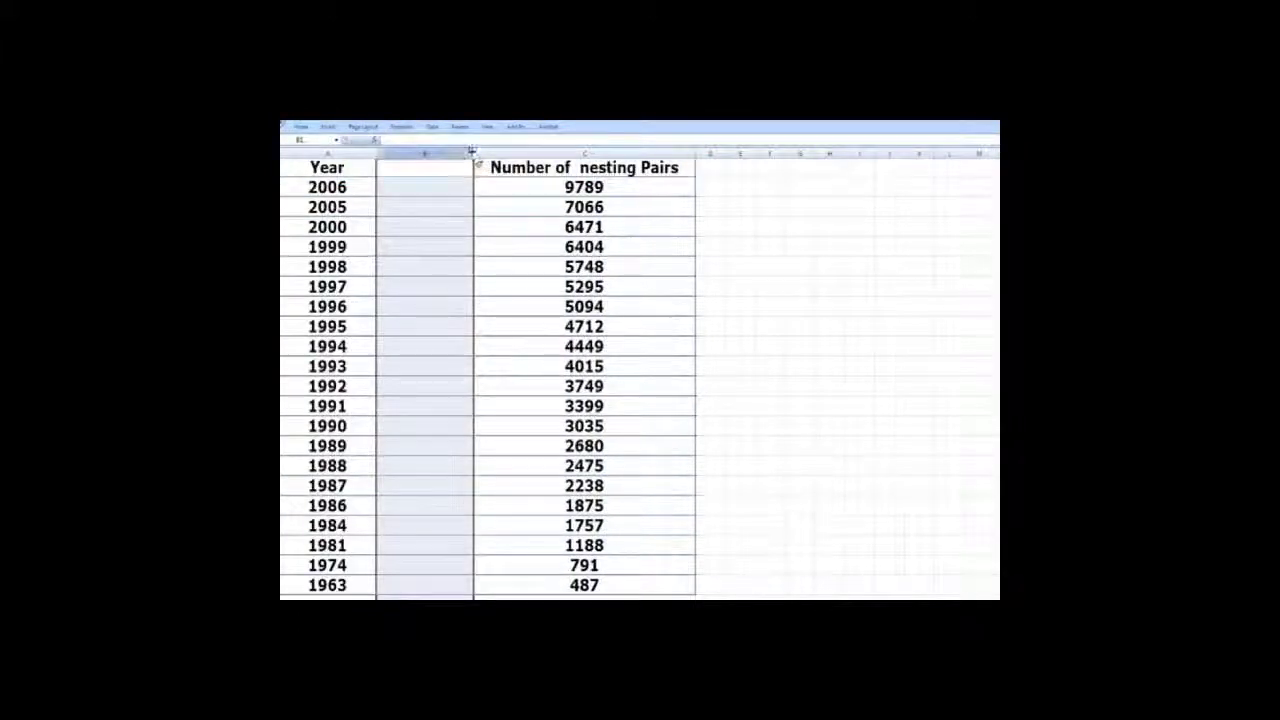
{"action": "left_click_drag", "start_coordinate": [473, 153], "coordinate": [449, 153]}
Head the new column B 'since 1960' and widen it to fit
{"action": "left_click", "coordinate": [412, 171]}
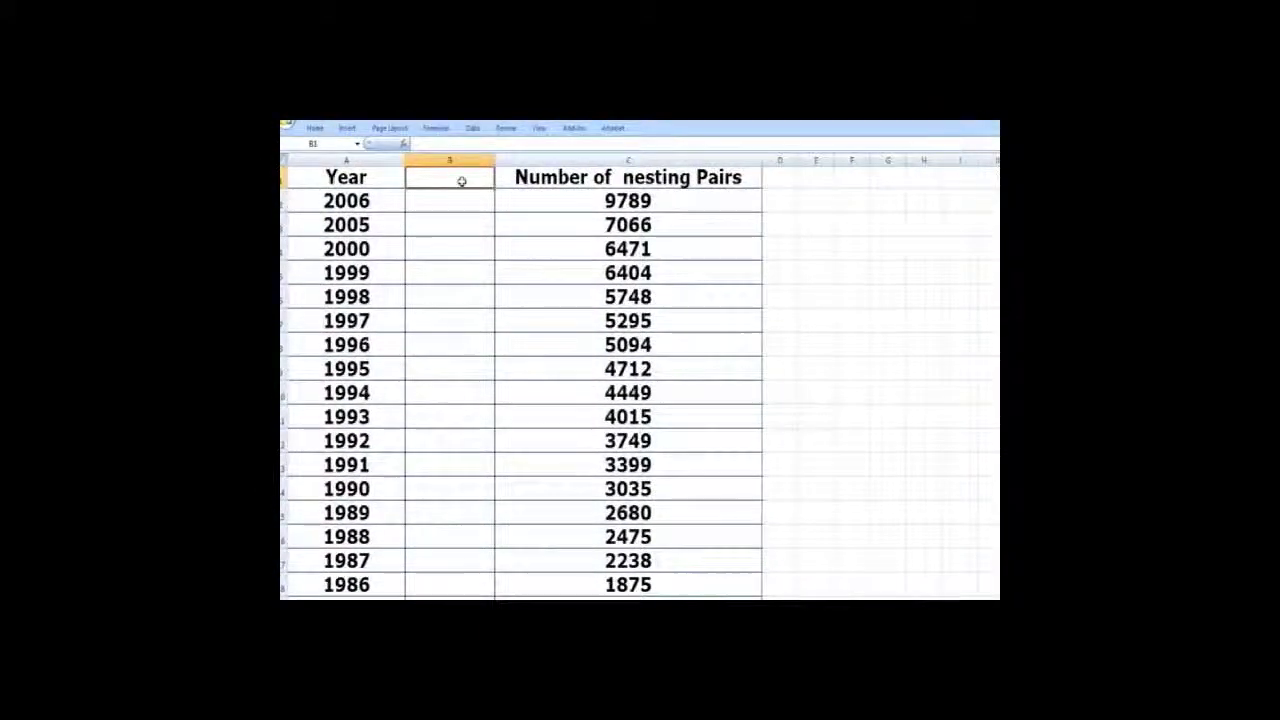
{"action": "type", "text": "since "}
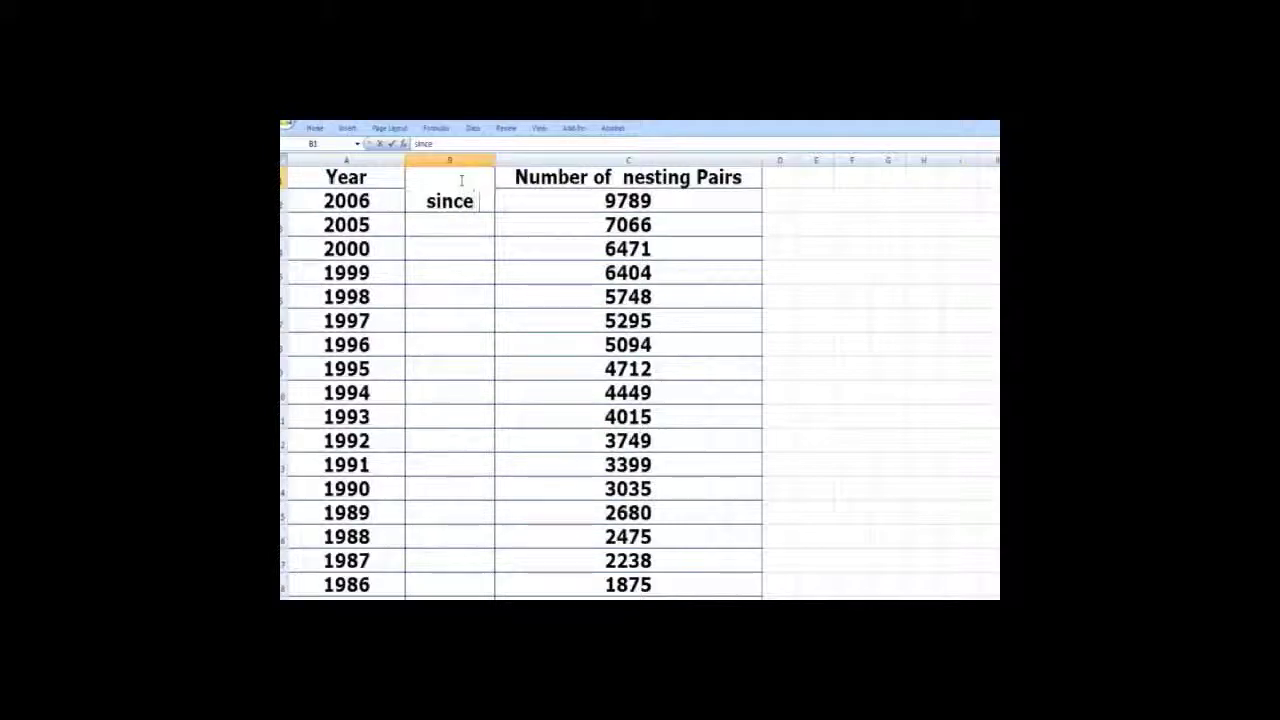
{"action": "type", "text": "1960"}
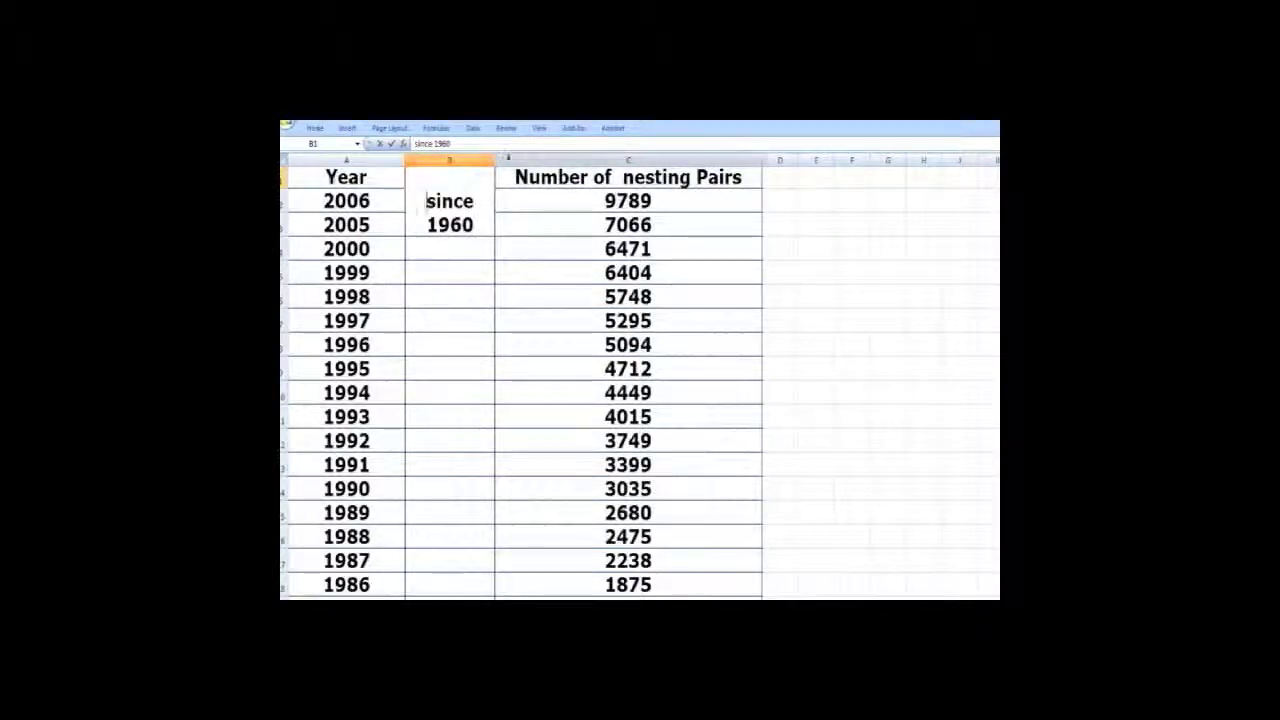
{"action": "left_click", "coordinate": [488, 160]}
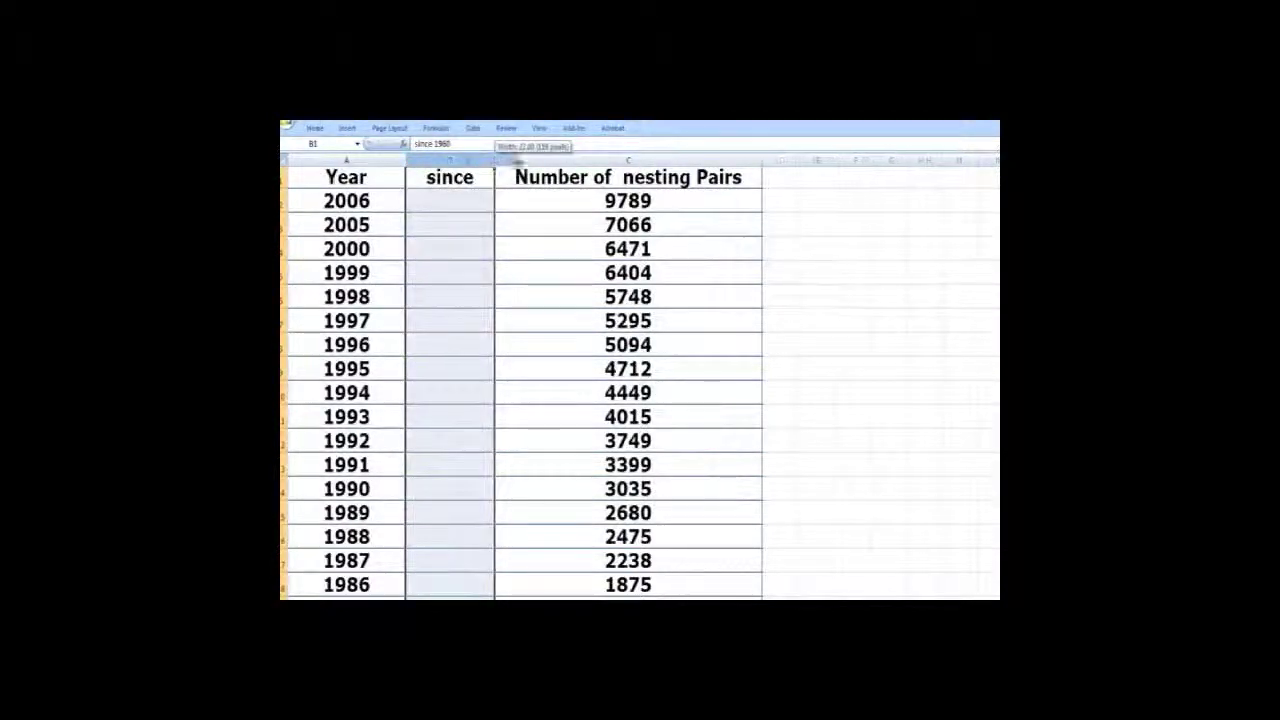
{"action": "left_click_drag", "start_coordinate": [494, 160], "coordinate": [534, 178]}
Enter =A2-1960 in B2, fill it down, and select the since 1960 and pairs data
{"action": "left_click", "coordinate": [496, 196]}
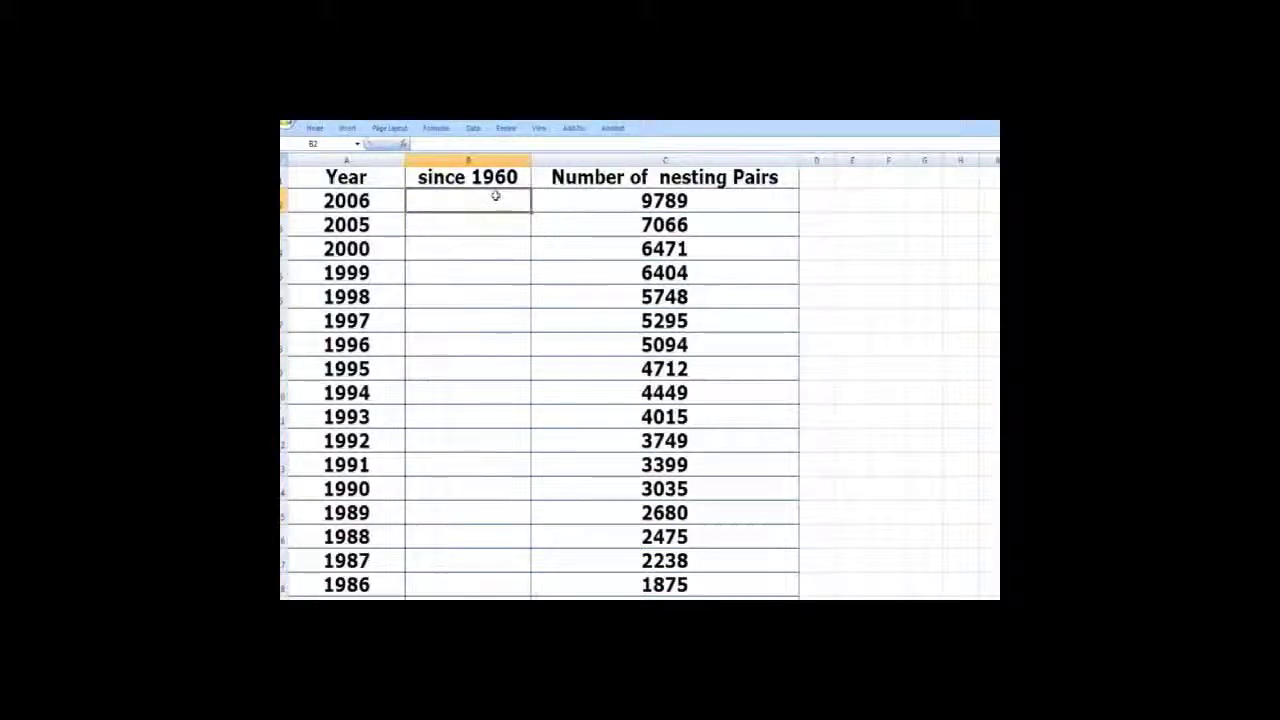
{"action": "type", "text": "="}
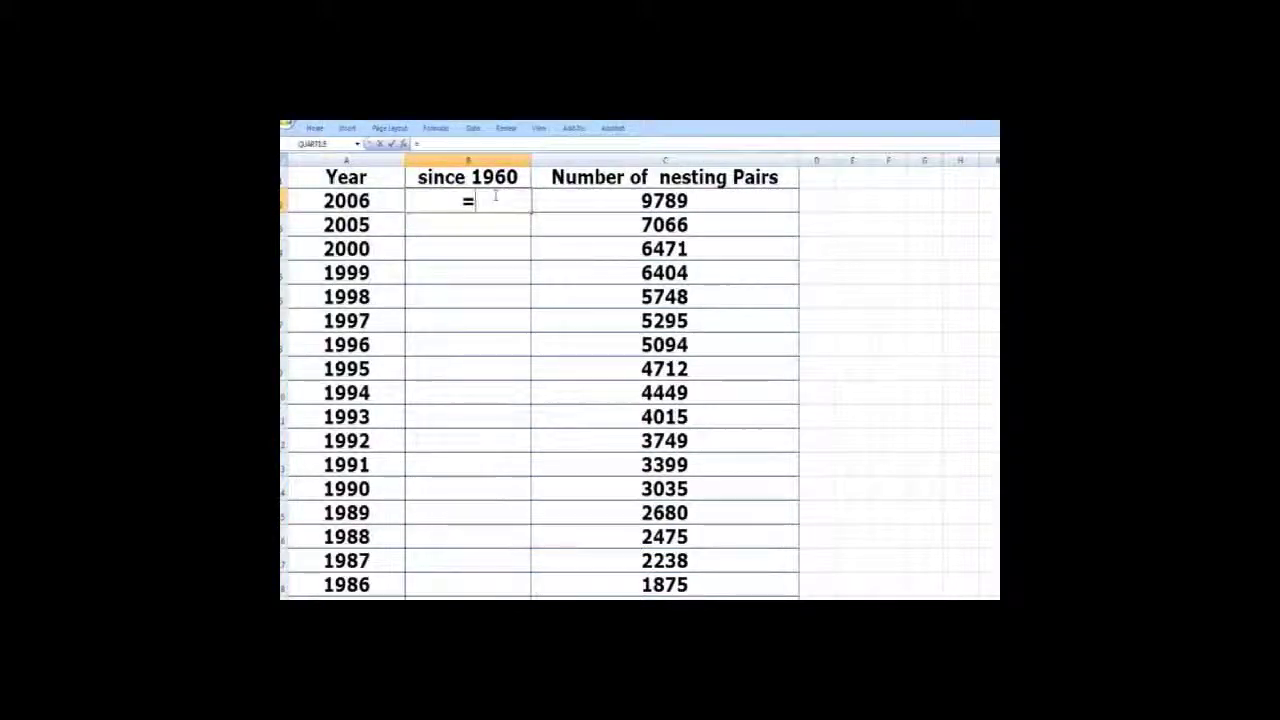
{"action": "left_click", "coordinate": [378, 200]}
{"action": "type", "text": "-1960"}
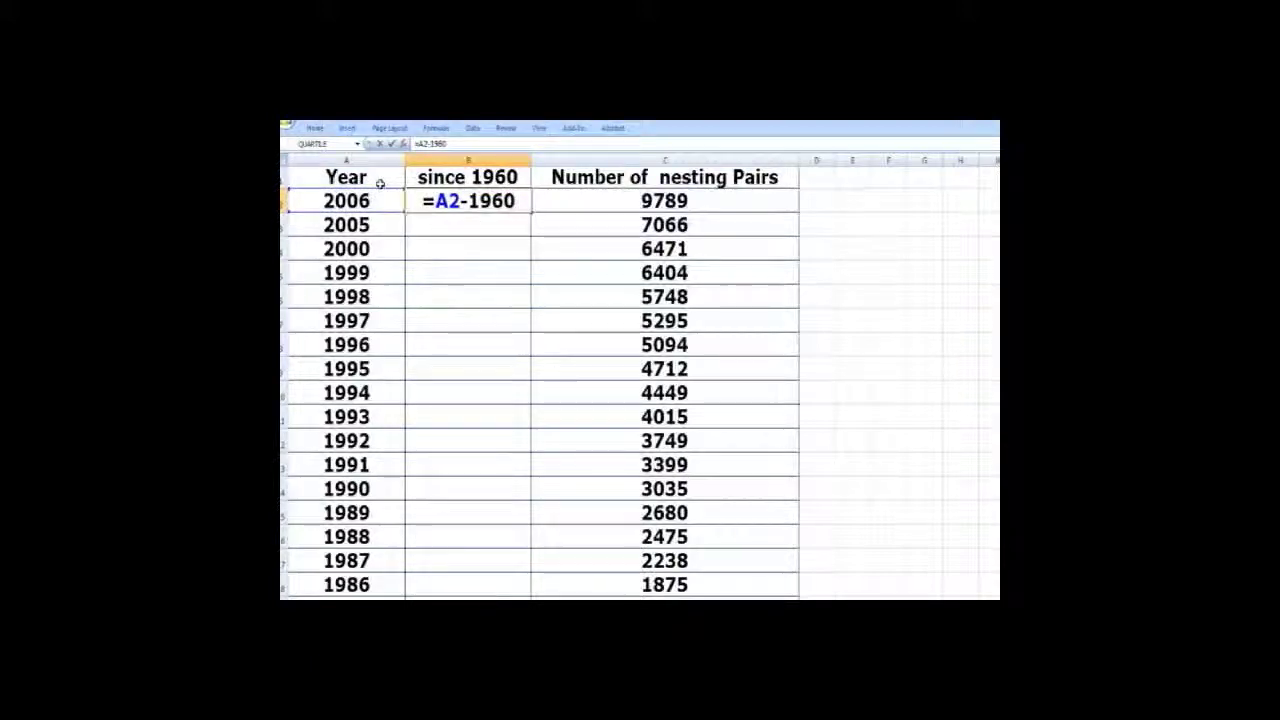
{"action": "key", "text": "Return"}
{"action": "left_click", "coordinate": [423, 200]}
{"action": "double_click", "coordinate": [530, 212]}
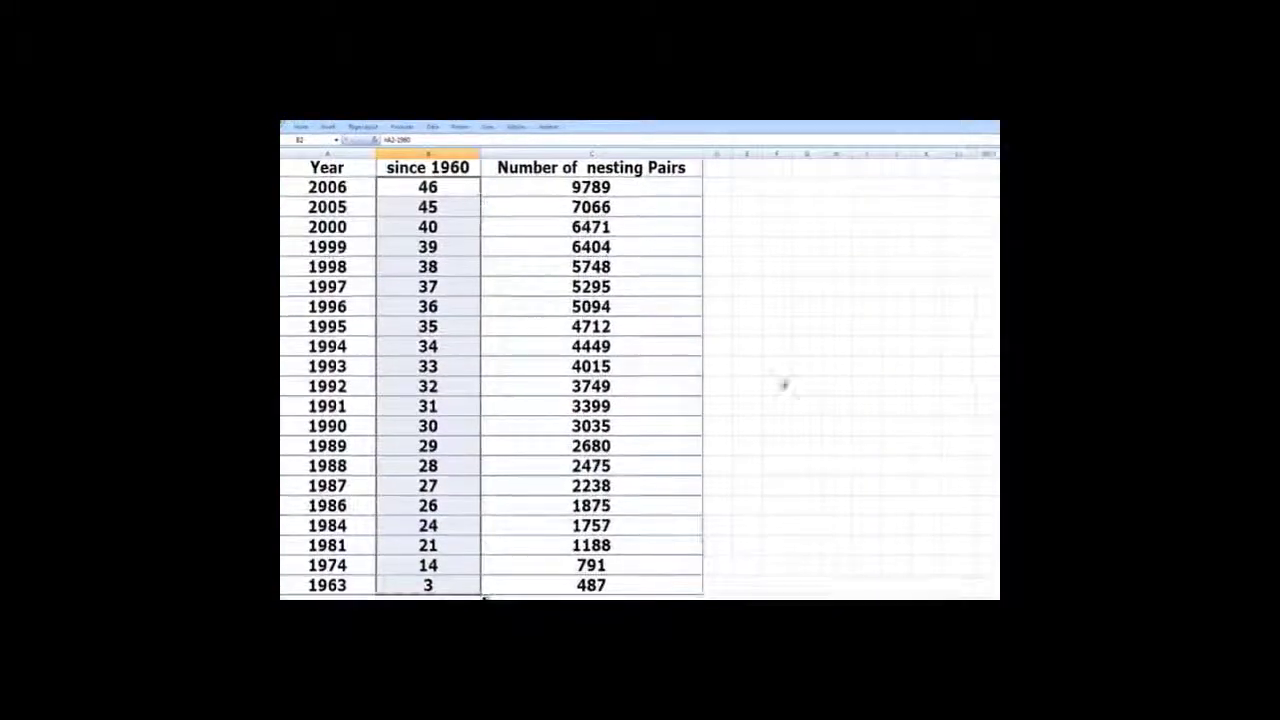
{"action": "left_click", "coordinate": [922, 441]}
{"action": "left_click_drag", "start_coordinate": [430, 168], "coordinate": [485, 598]}
Insert a markers-only scatter chart of the selected data and delete its legend
{"action": "left_click", "coordinate": [327, 127]}
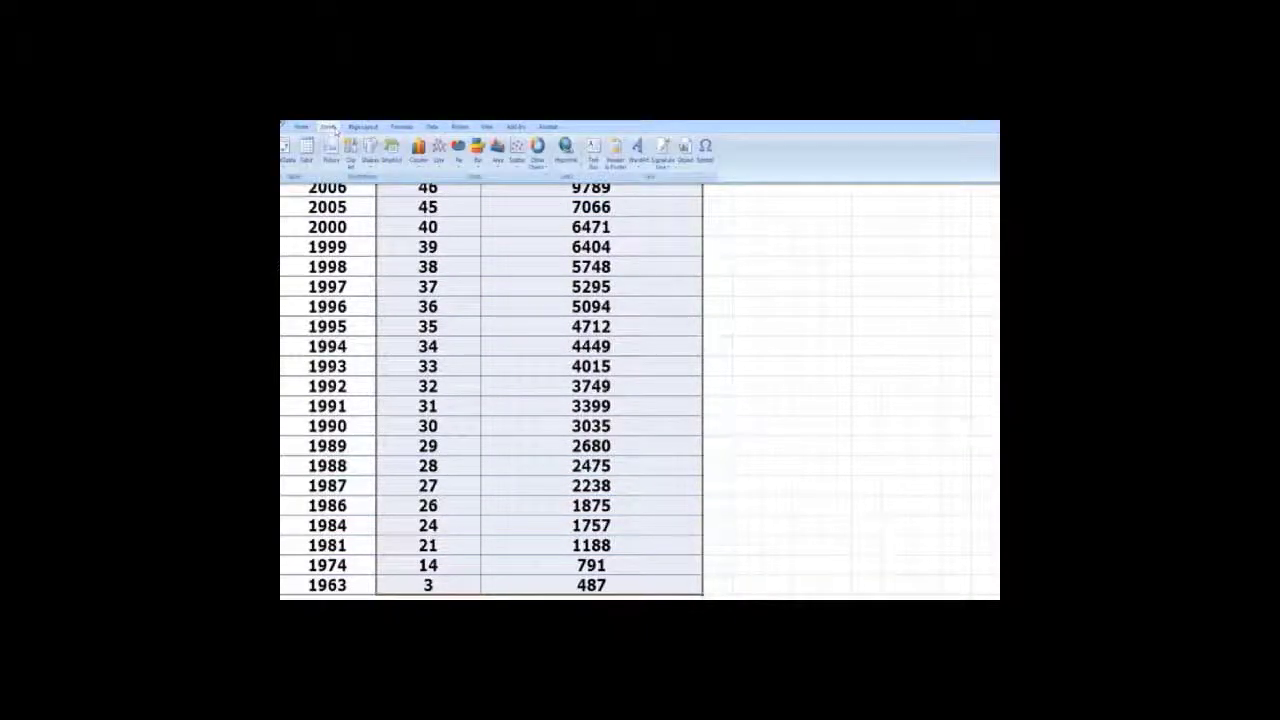
{"action": "left_click", "coordinate": [517, 150]}
{"action": "left_click", "coordinate": [521, 198]}
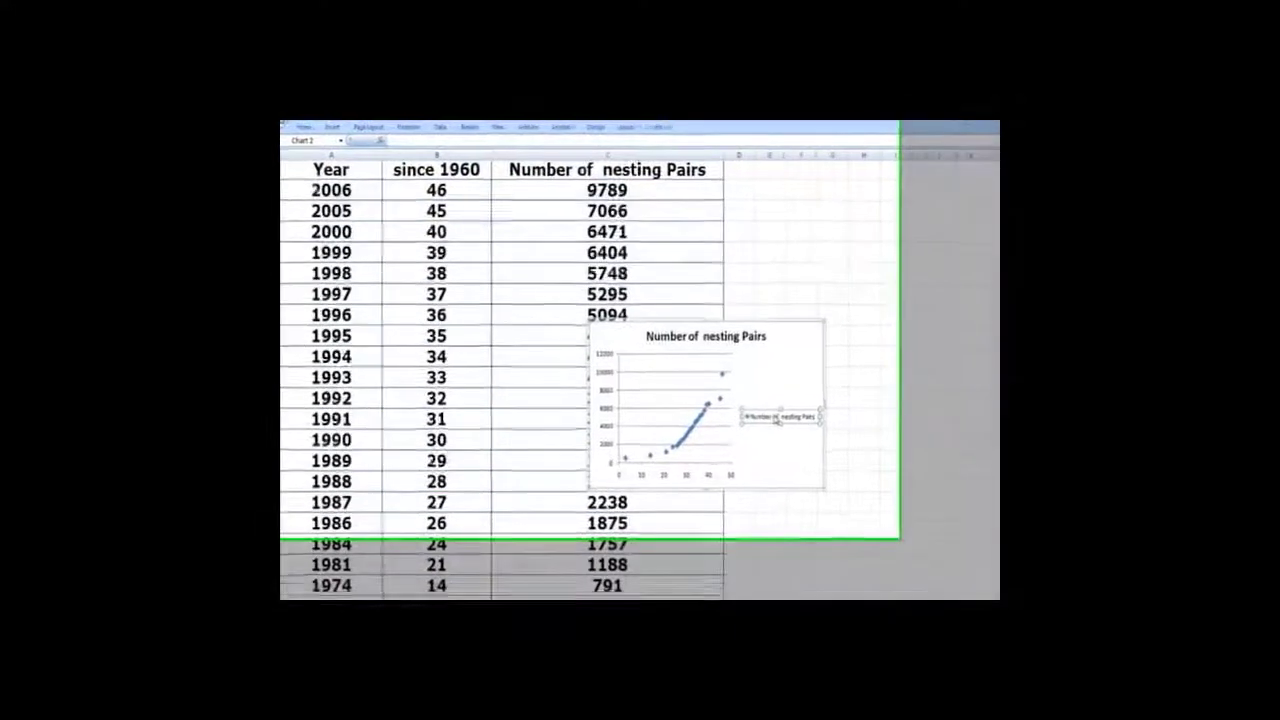
{"action": "key", "text": "Delete"}
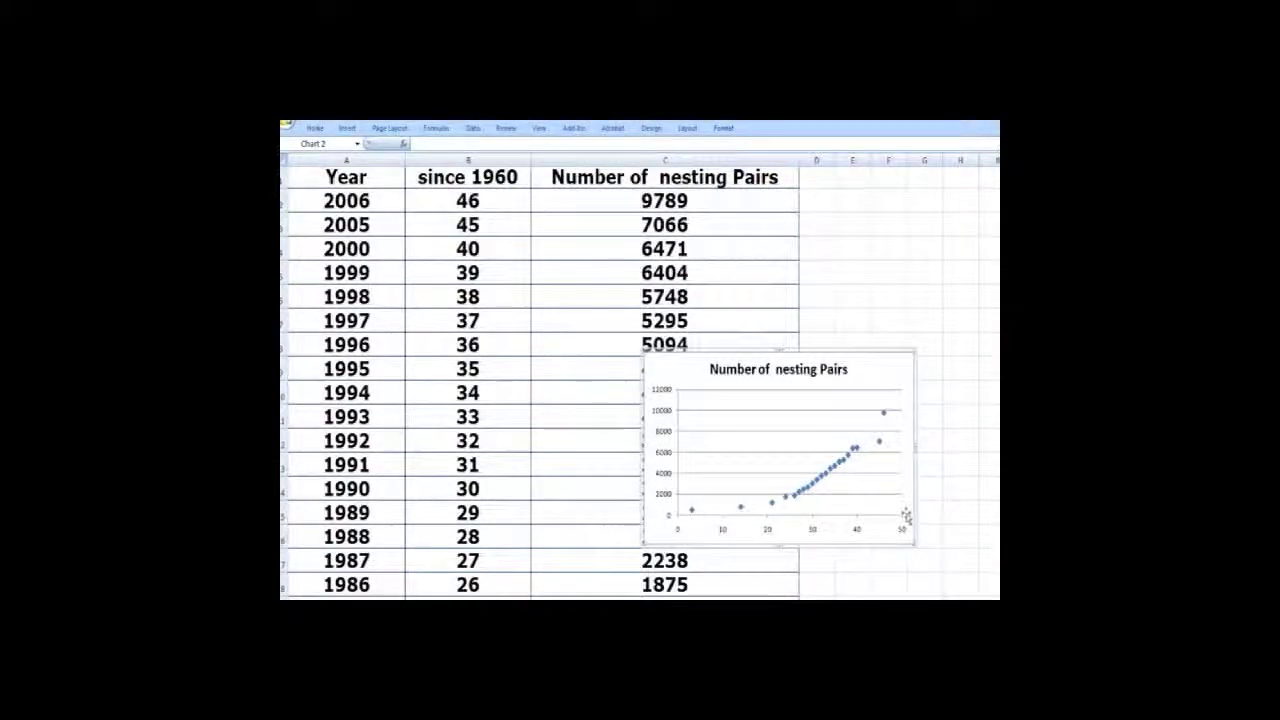
Enlarge the chart by dragging its corners up-right and down-left over the table
{"action": "left_click", "coordinate": [897, 511]}
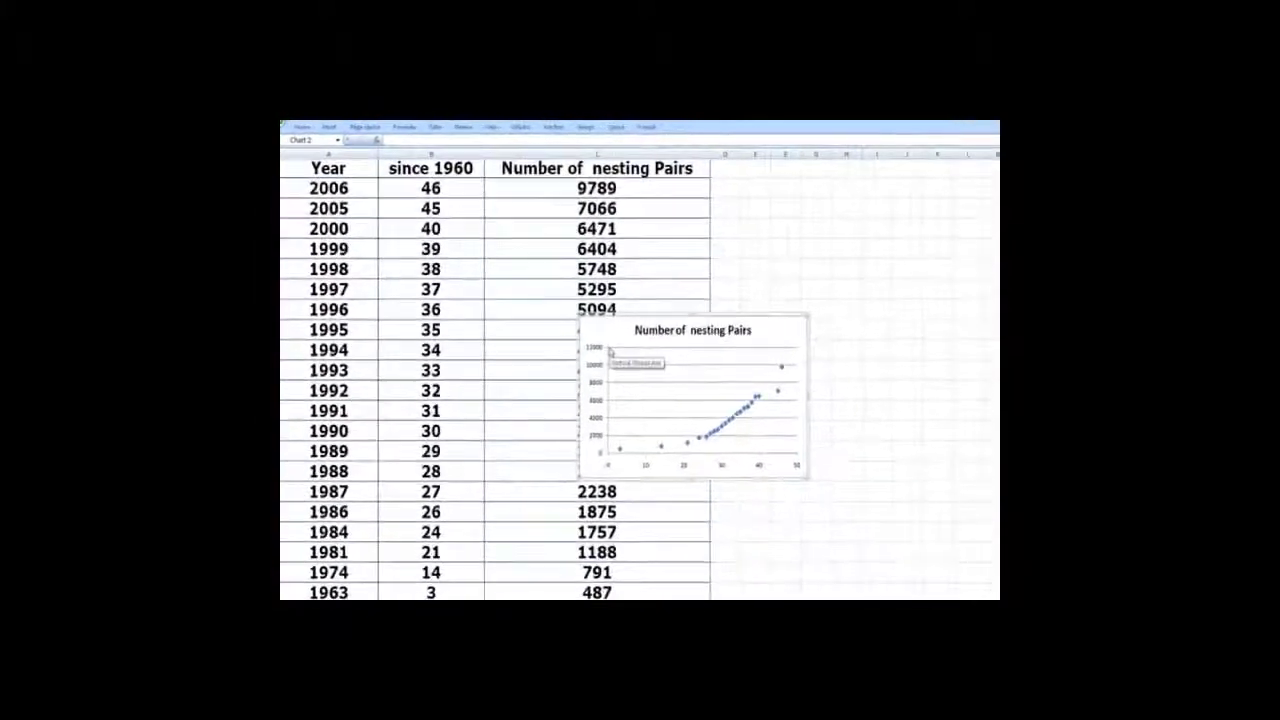
{"action": "left_click_drag", "start_coordinate": [794, 326], "coordinate": [905, 158]}
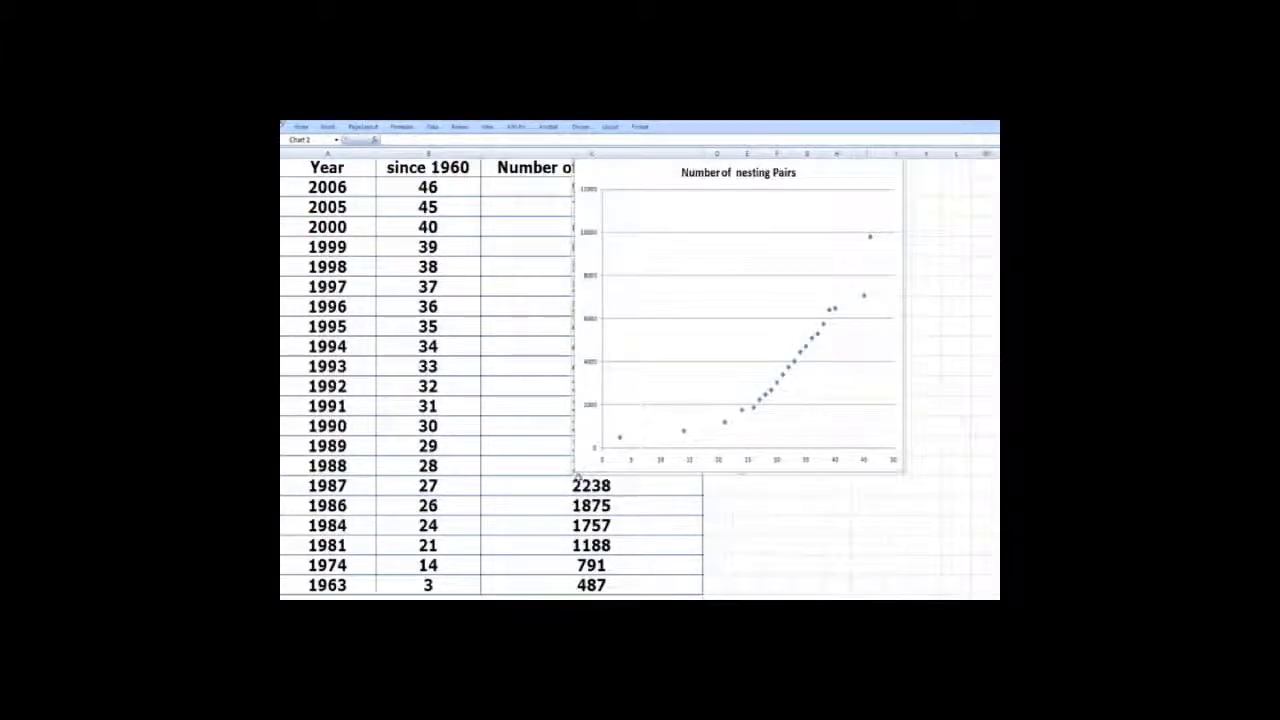
{"action": "left_click_drag", "start_coordinate": [574, 470], "coordinate": [345, 530]}
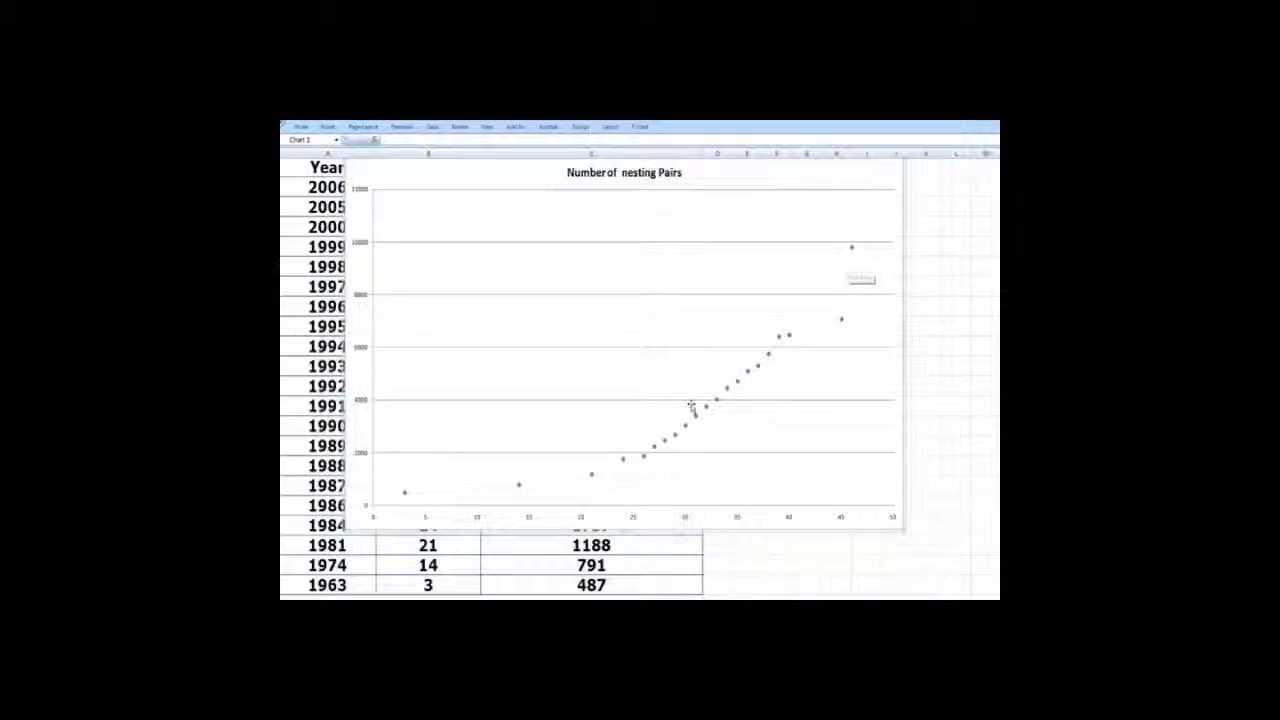
Add a polynomial trendline showing equation and R², with line width raised two steps
{"action": "right_click", "coordinate": [789, 338]}
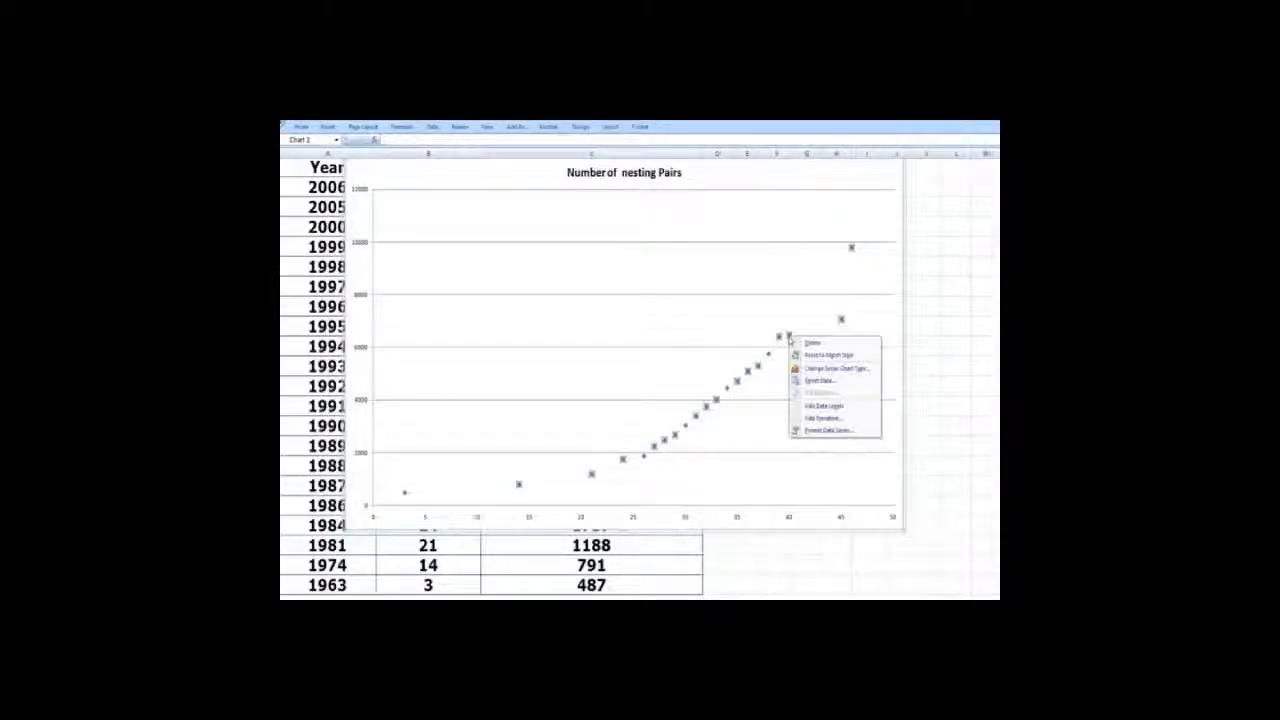
{"action": "left_click", "coordinate": [822, 418]}
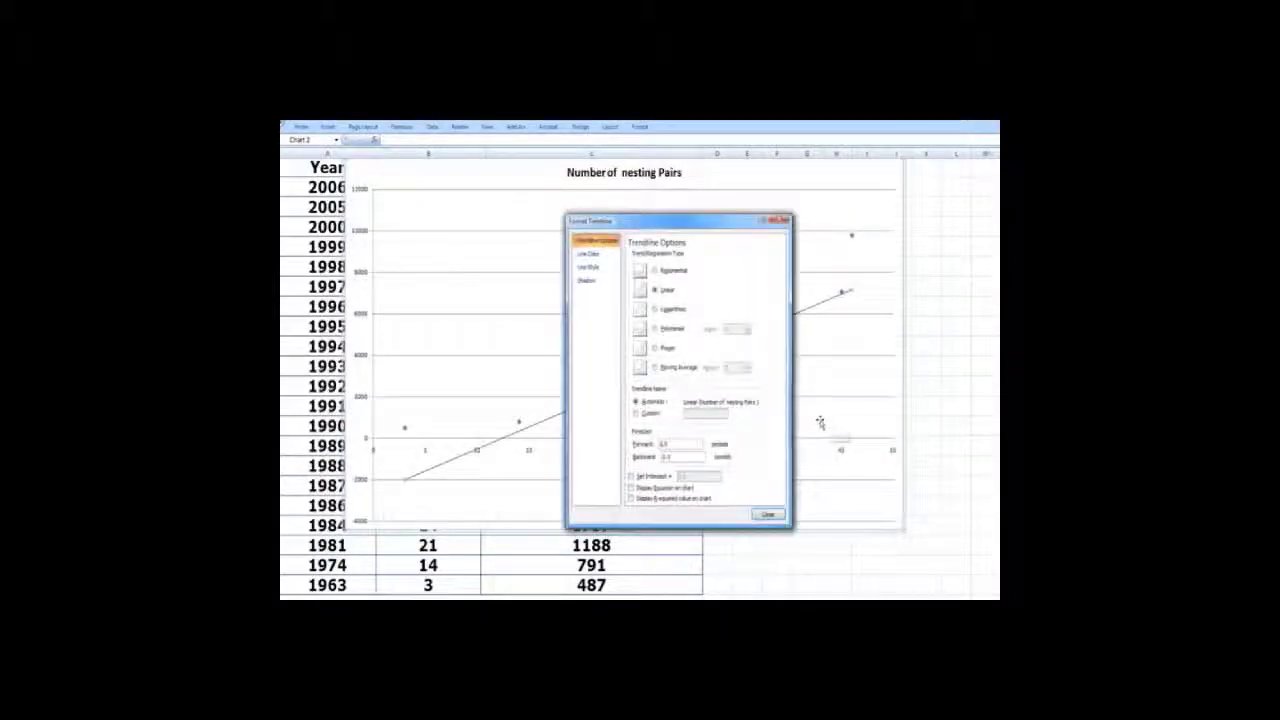
{"action": "left_click", "coordinate": [654, 329]}
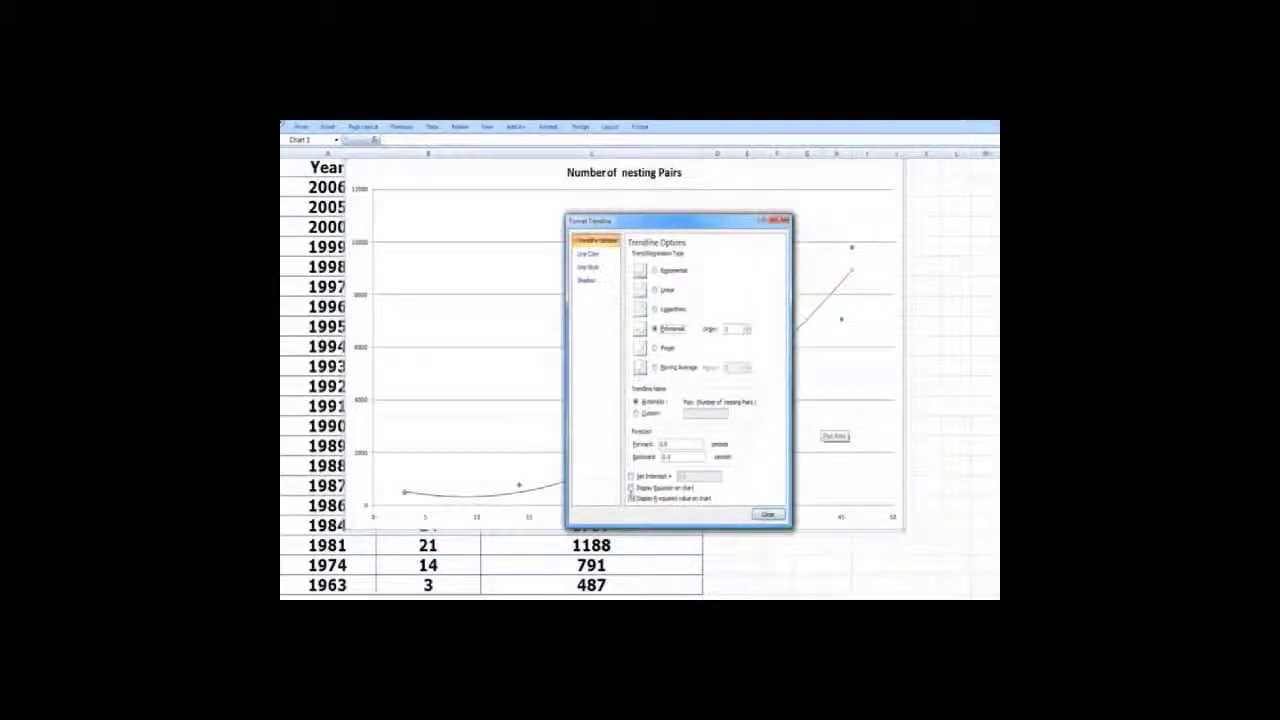
{"action": "left_click", "coordinate": [631, 488]}
{"action": "left_click", "coordinate": [631, 498]}
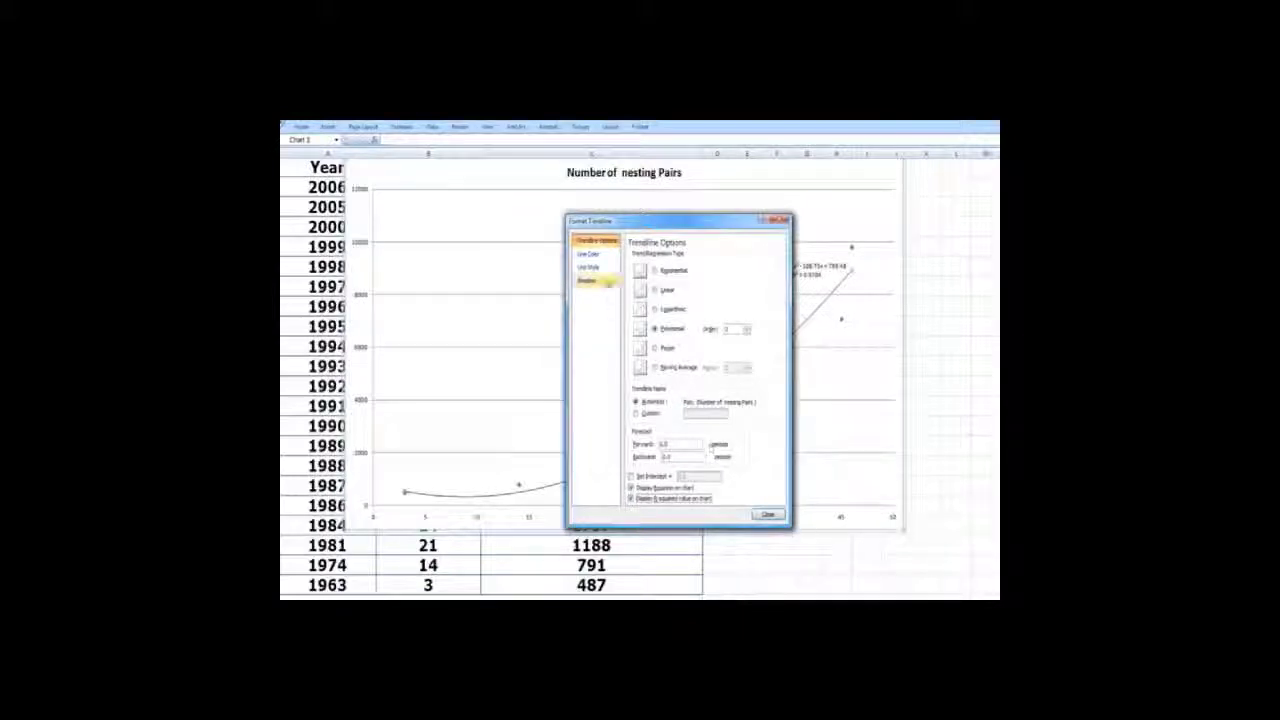
{"action": "left_click", "coordinate": [588, 267]}
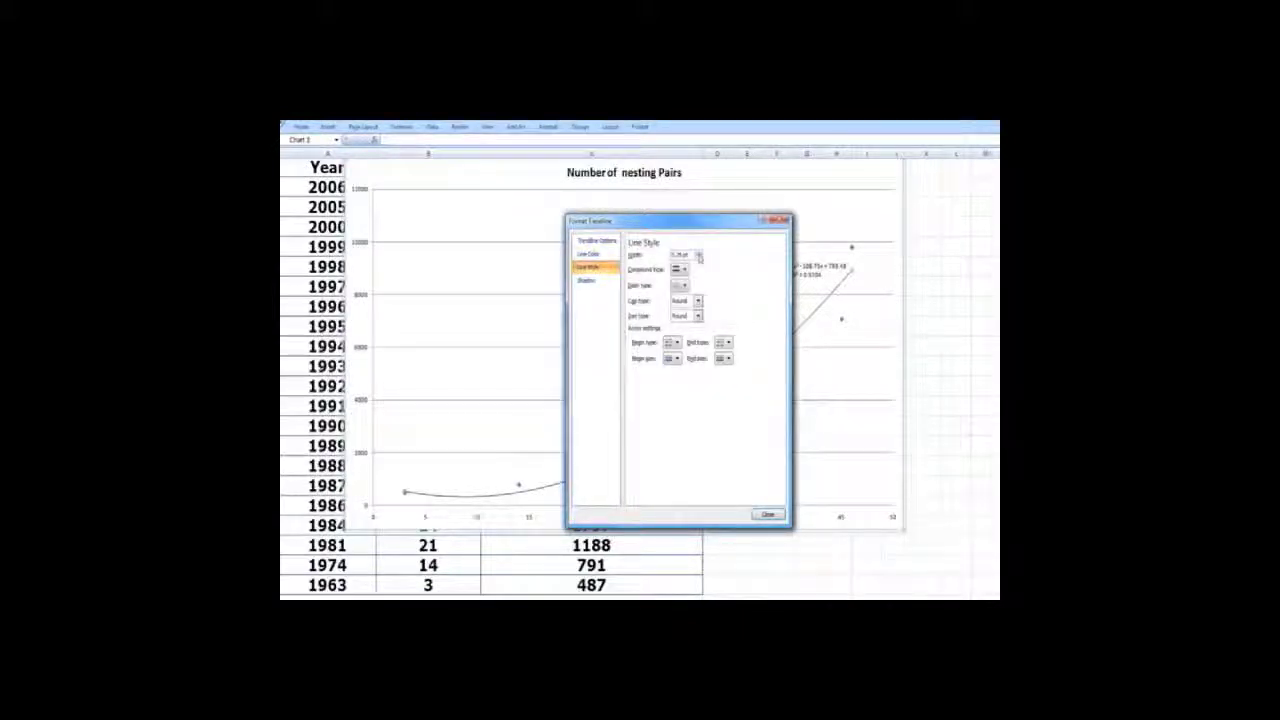
{"action": "left_click", "coordinate": [699, 253]}
{"action": "left_click", "coordinate": [699, 253]}
{"action": "left_click", "coordinate": [767, 514]}
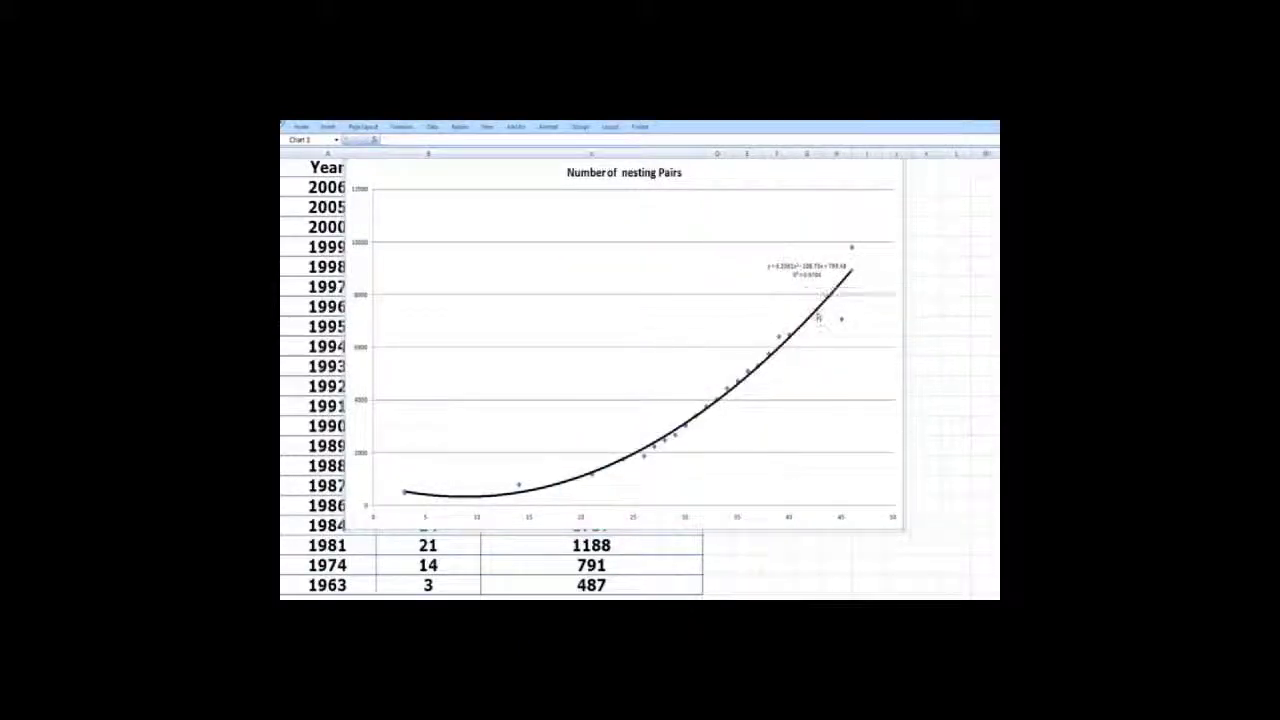
Delete the polynomial trendline and its equation label
{"action": "right_click", "coordinate": [817, 314]}
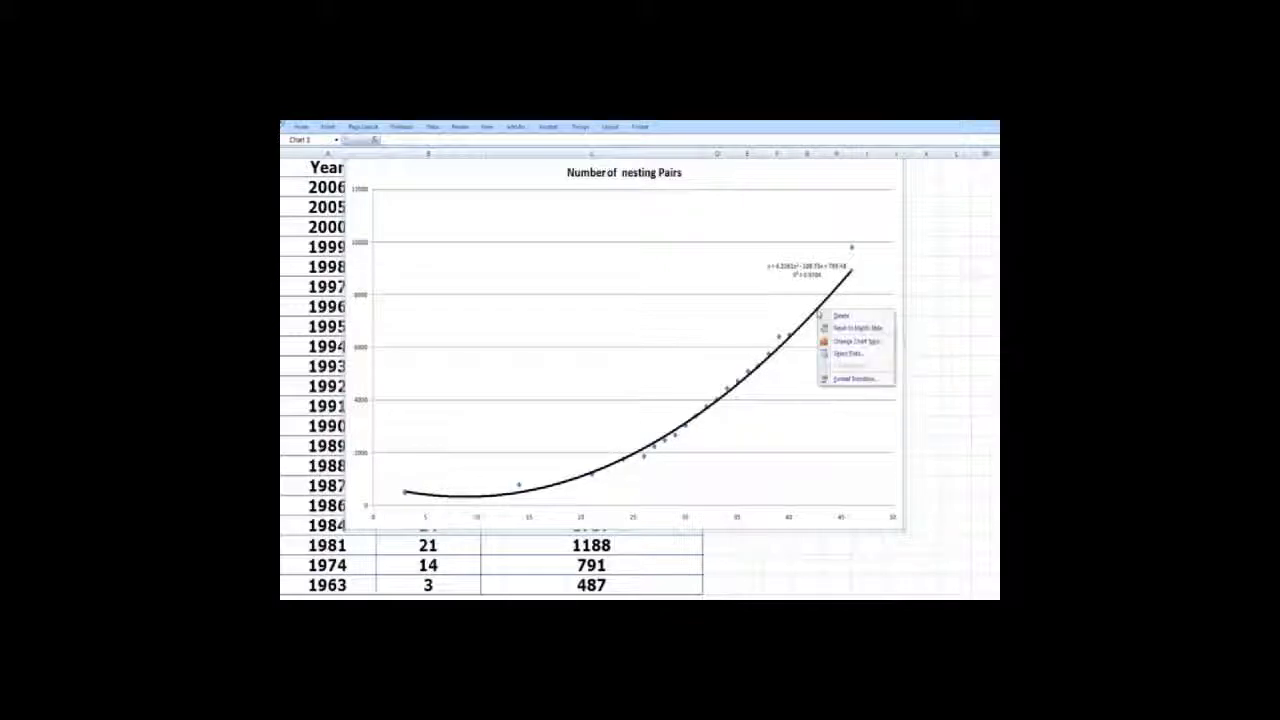
{"action": "key", "text": "Escape"}
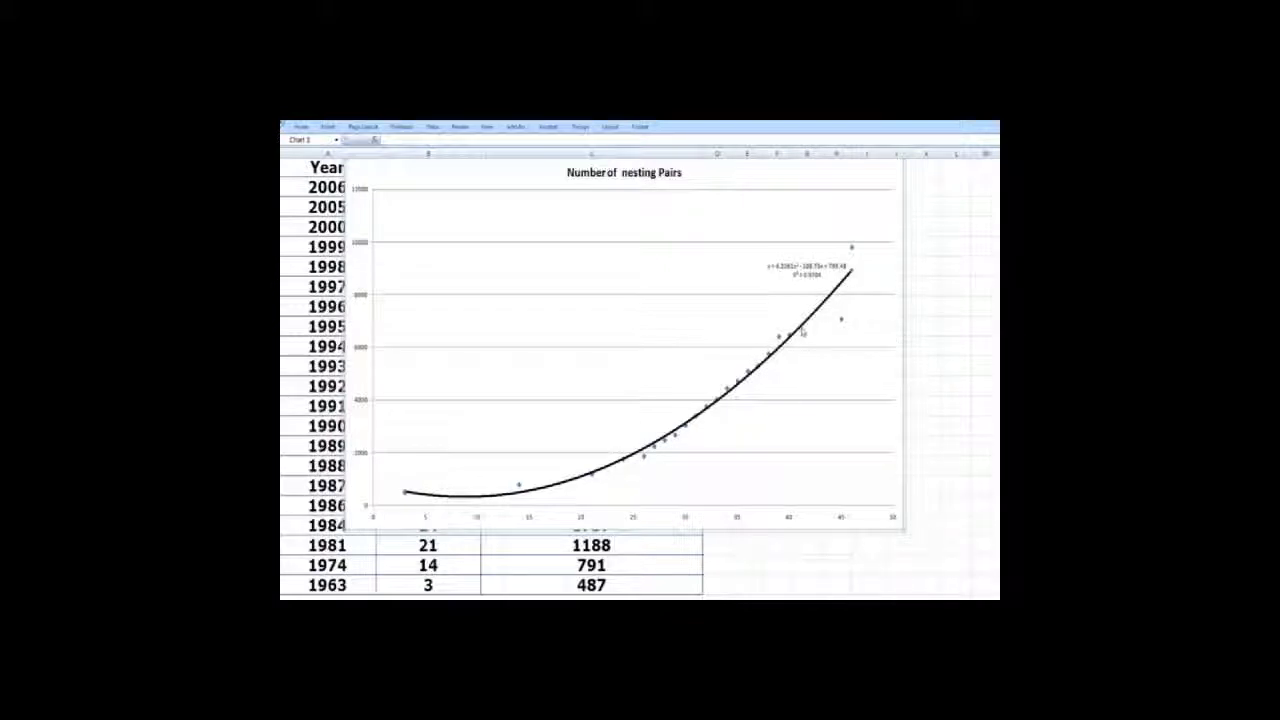
{"action": "key", "text": "Delete"}
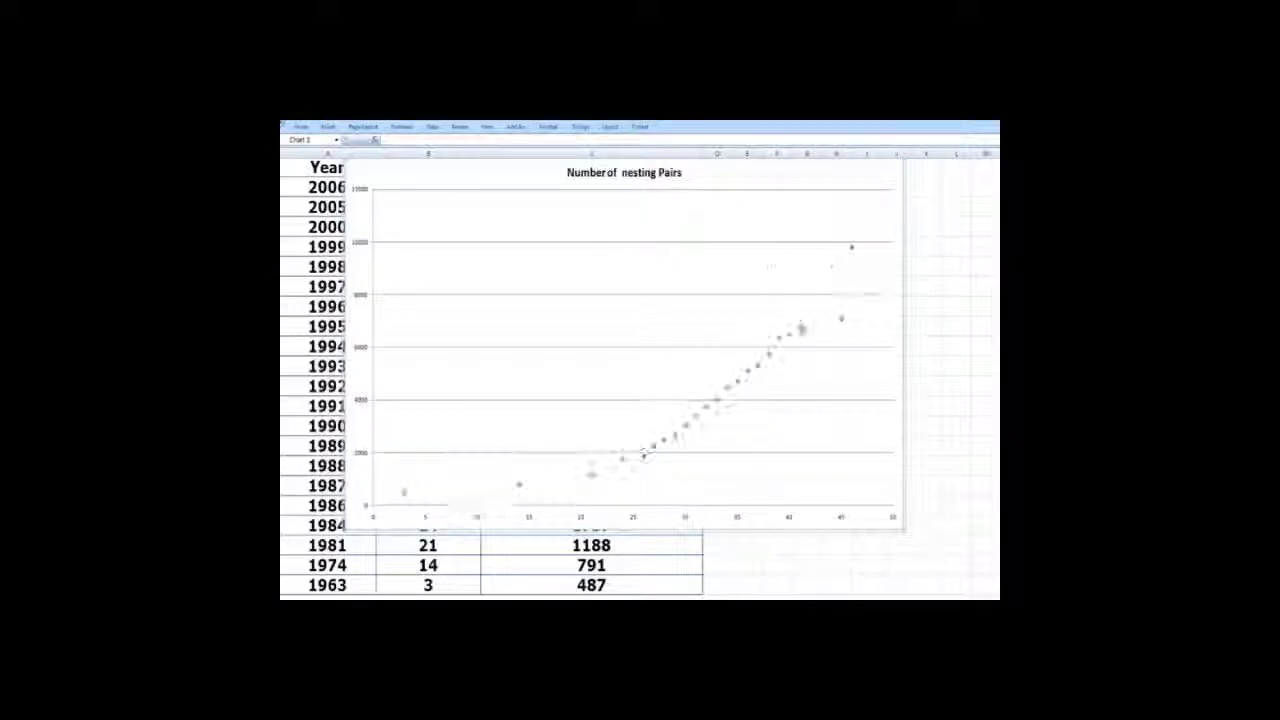
Add an exponential trendline showing equation and R², with a thicker line width
{"action": "right_click", "coordinate": [791, 341]}
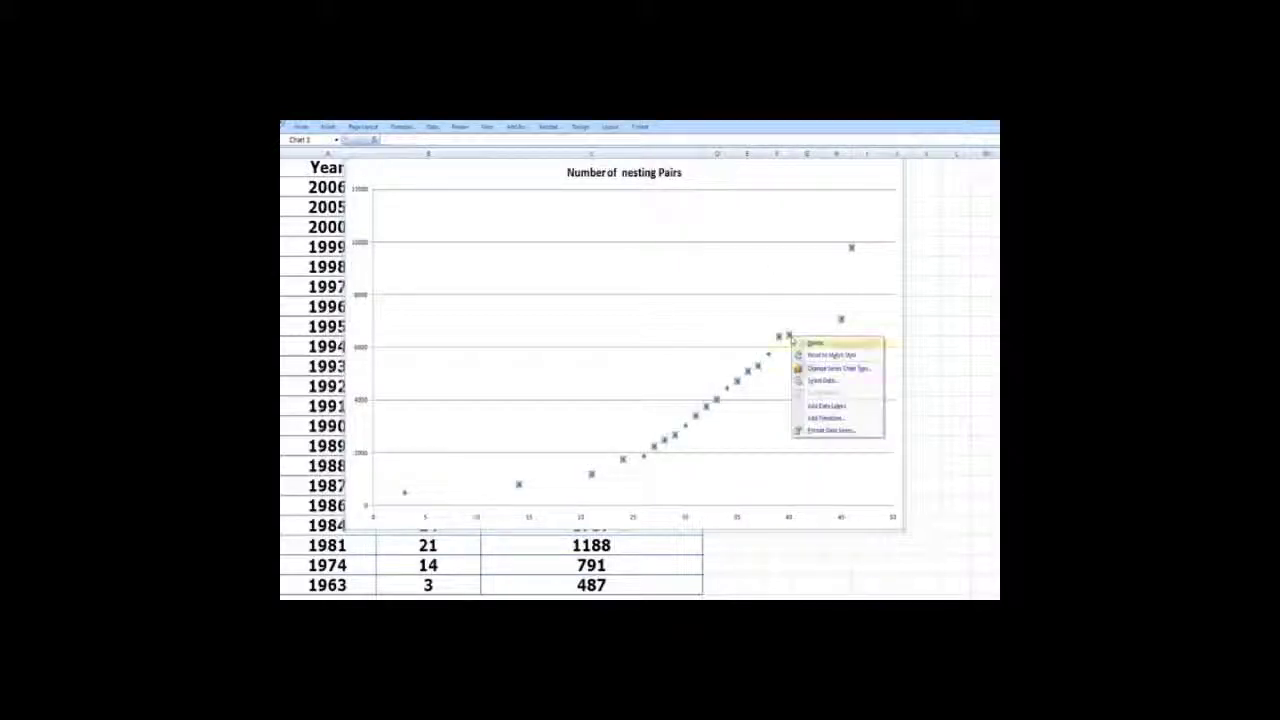
{"action": "left_click", "coordinate": [818, 420]}
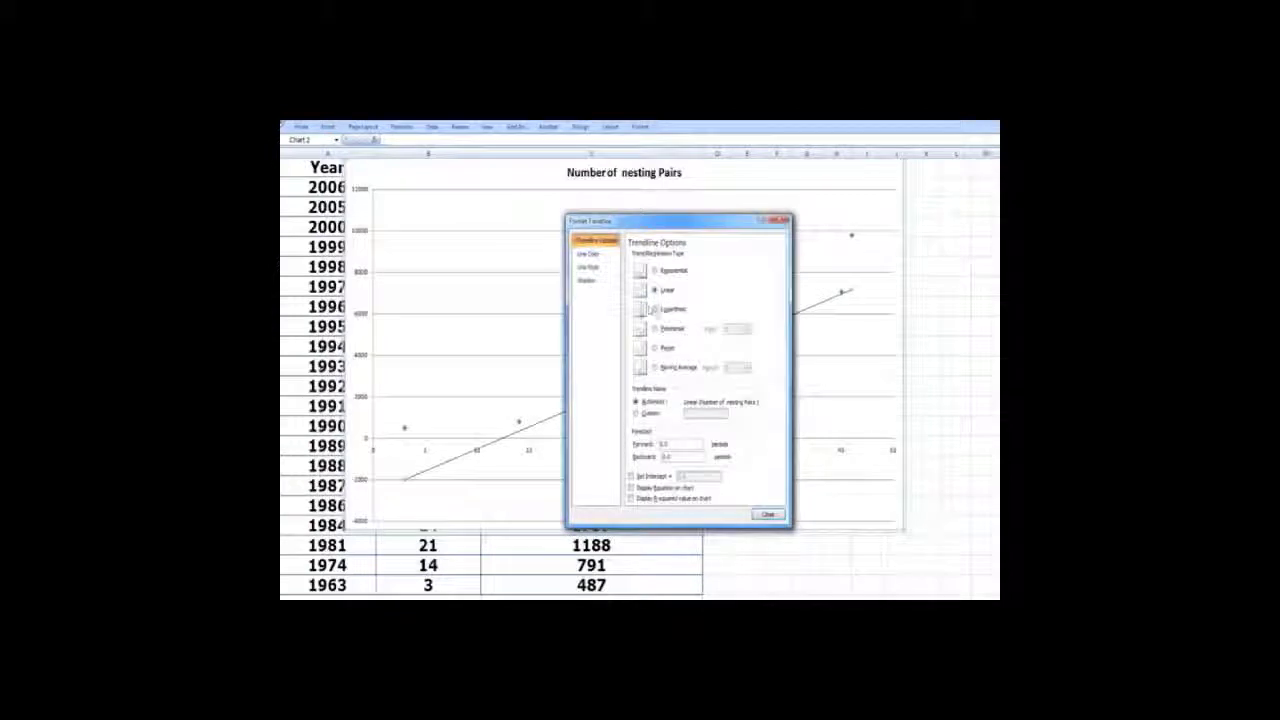
{"action": "left_click", "coordinate": [654, 271]}
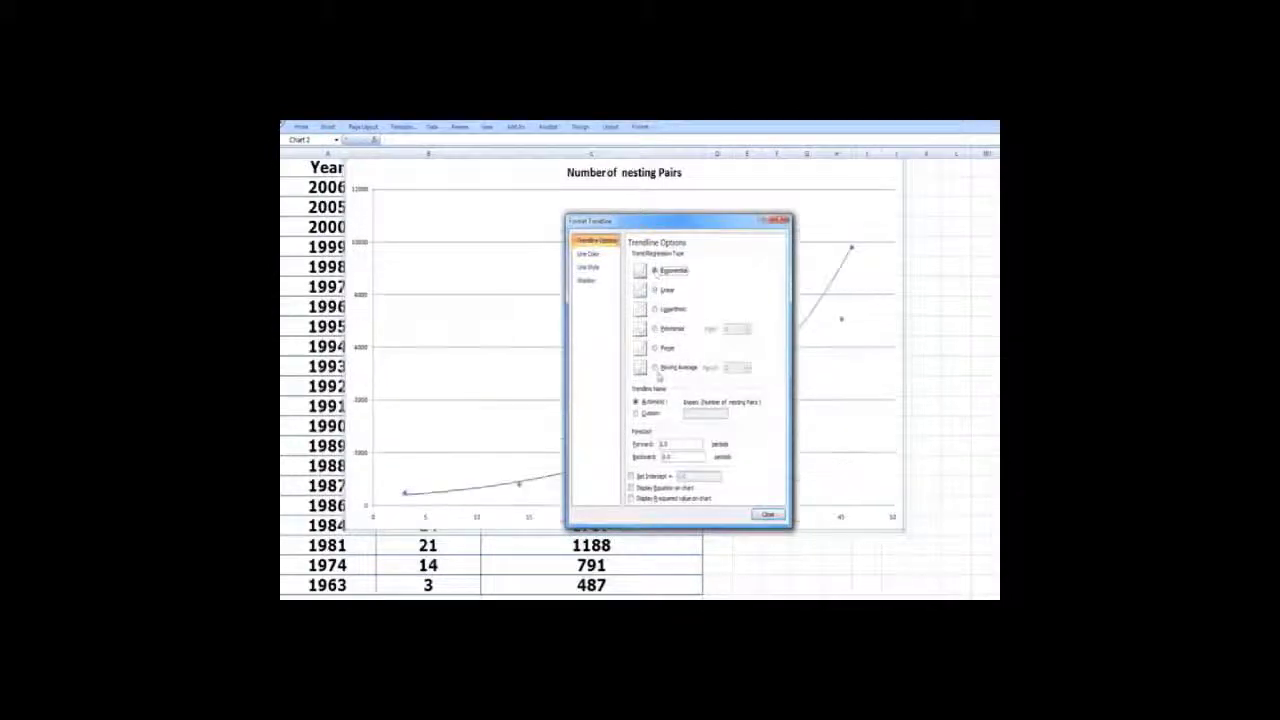
{"action": "left_click", "coordinate": [633, 487]}
{"action": "left_click", "coordinate": [633, 498]}
{"action": "left_click", "coordinate": [591, 255]}
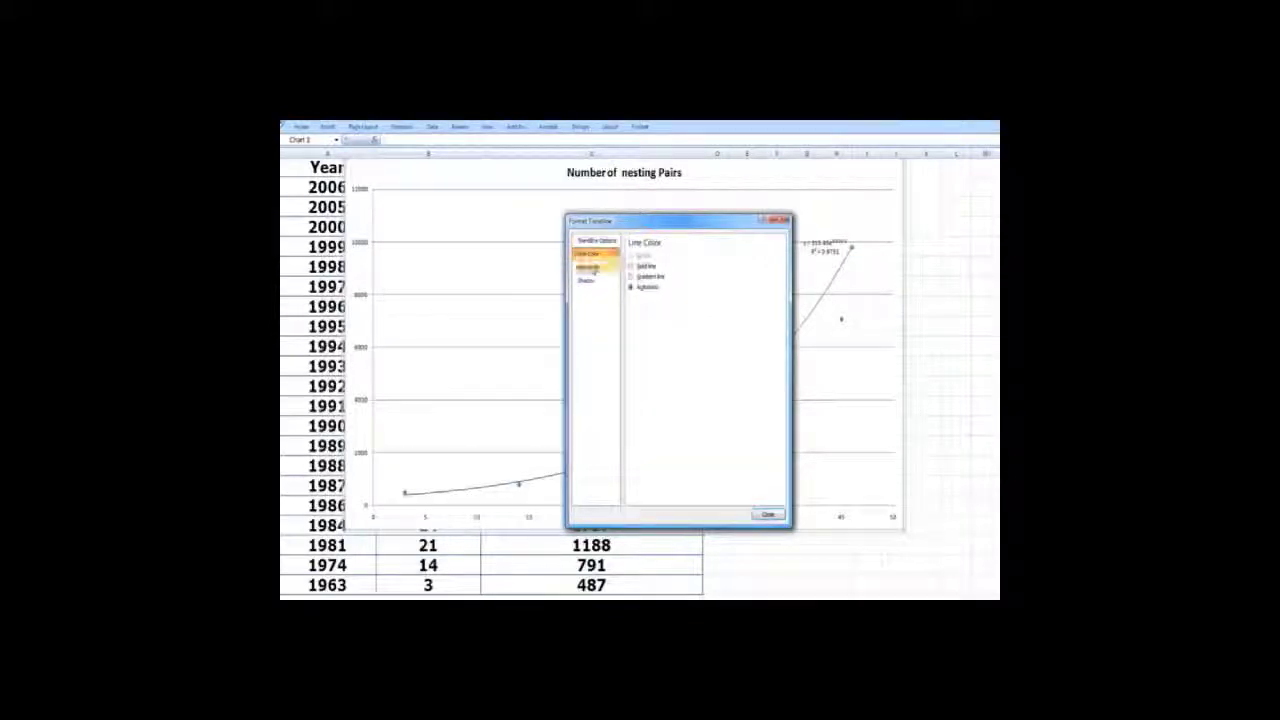
{"action": "left_click", "coordinate": [600, 268]}
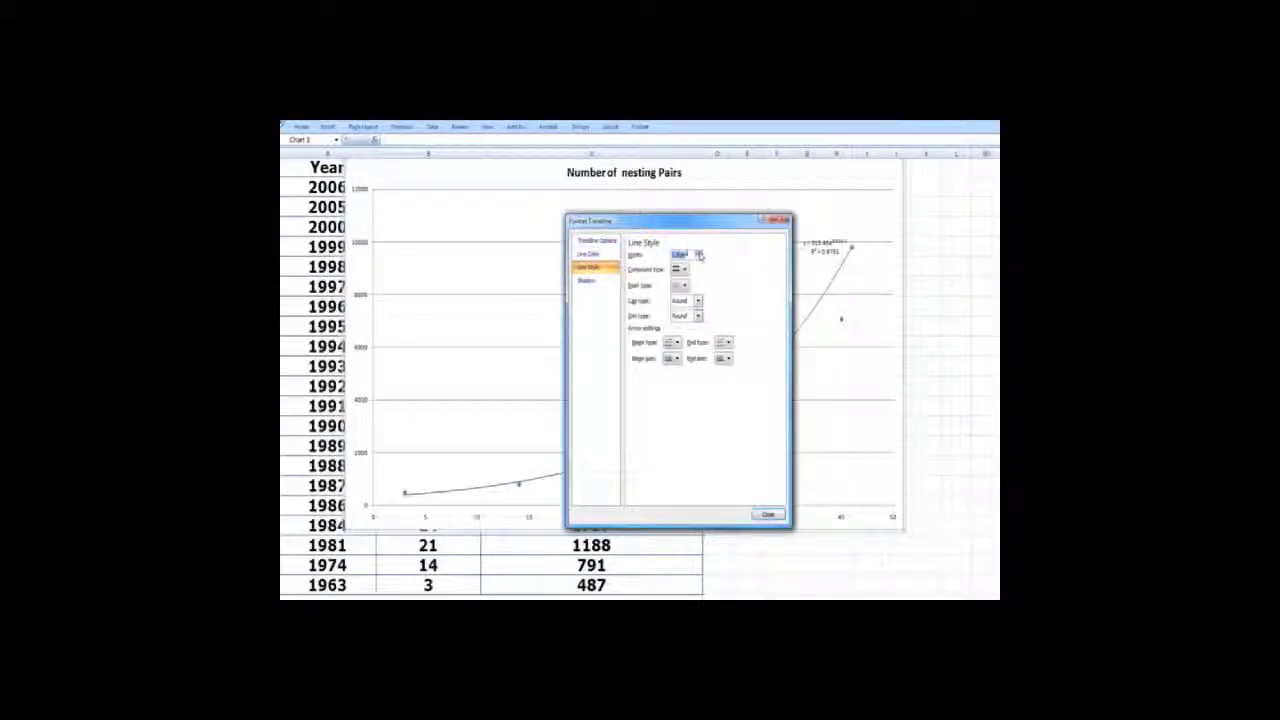
{"action": "left_click", "coordinate": [699, 253]}
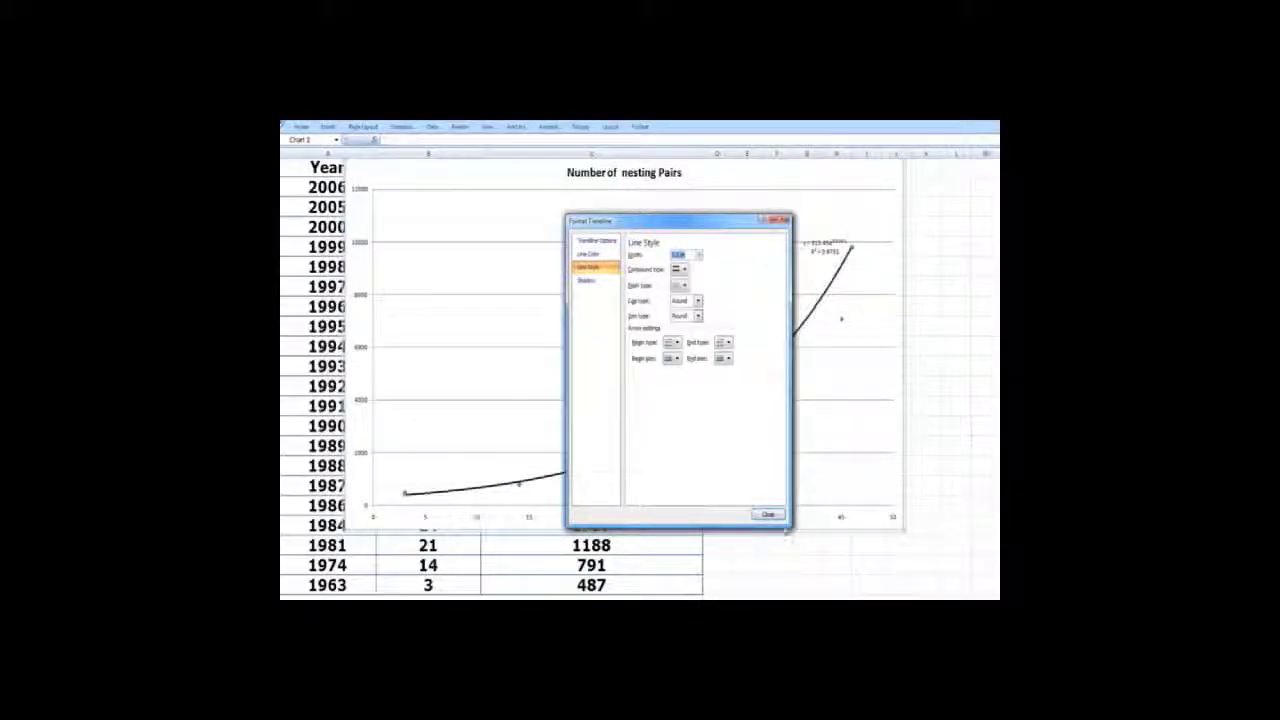
{"action": "left_click", "coordinate": [767, 514]}
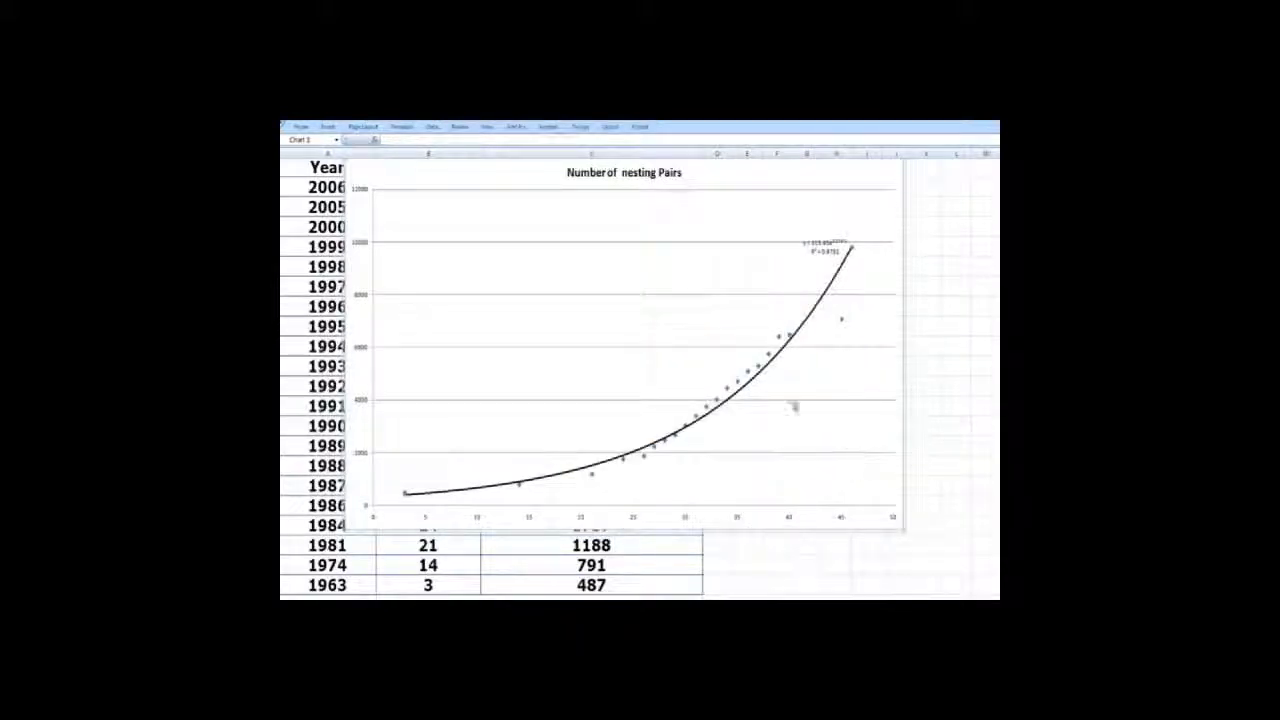
Drag the y = 315.45e^0.0747x, R² = 0.9751 label to upper middle and enlarge its font
{"action": "left_click", "coordinate": [825, 248]}
{"action": "left_click_drag", "start_coordinate": [650, 261], "coordinate": [652, 262]}
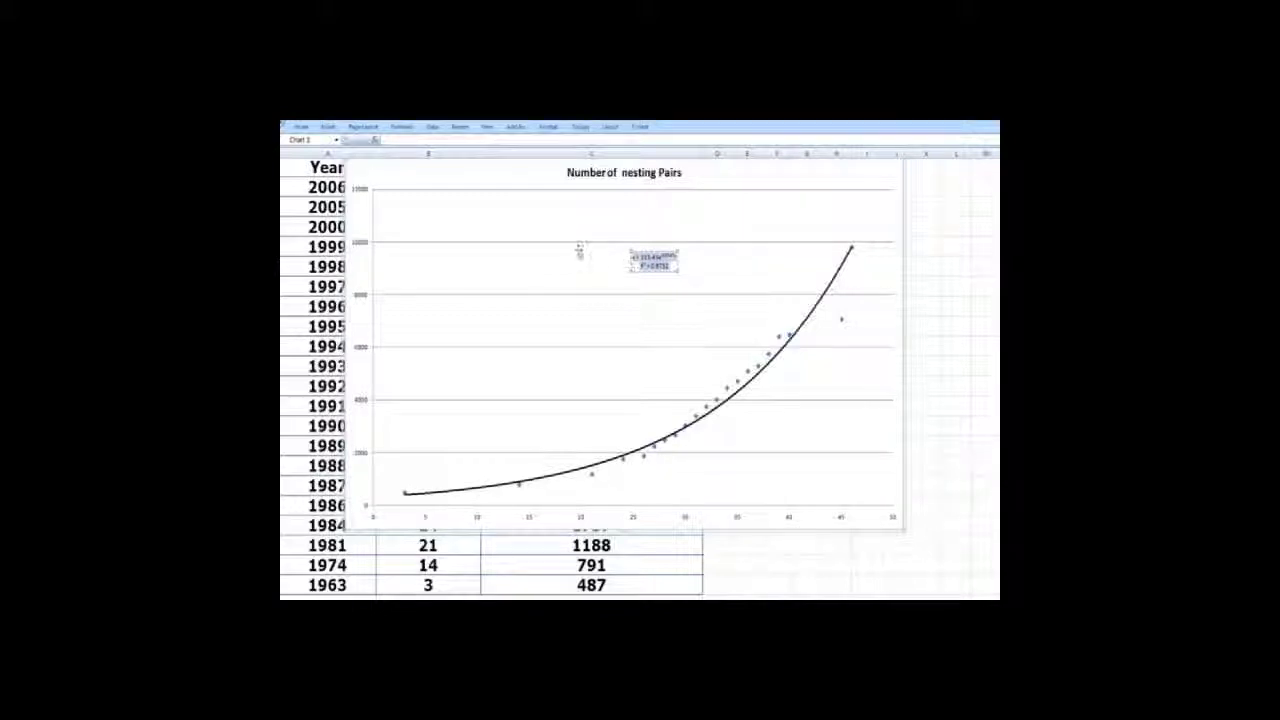
{"action": "left_click", "coordinate": [300, 127]}
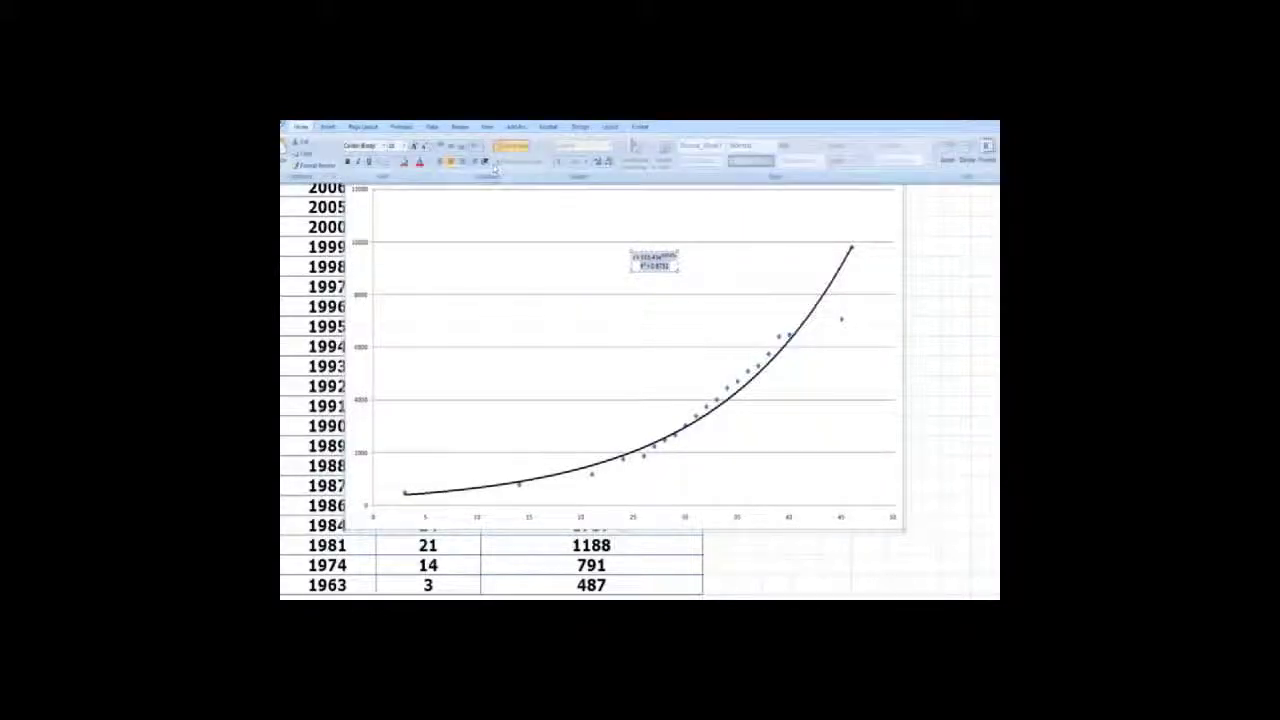
{"action": "left_click", "coordinate": [404, 146]}
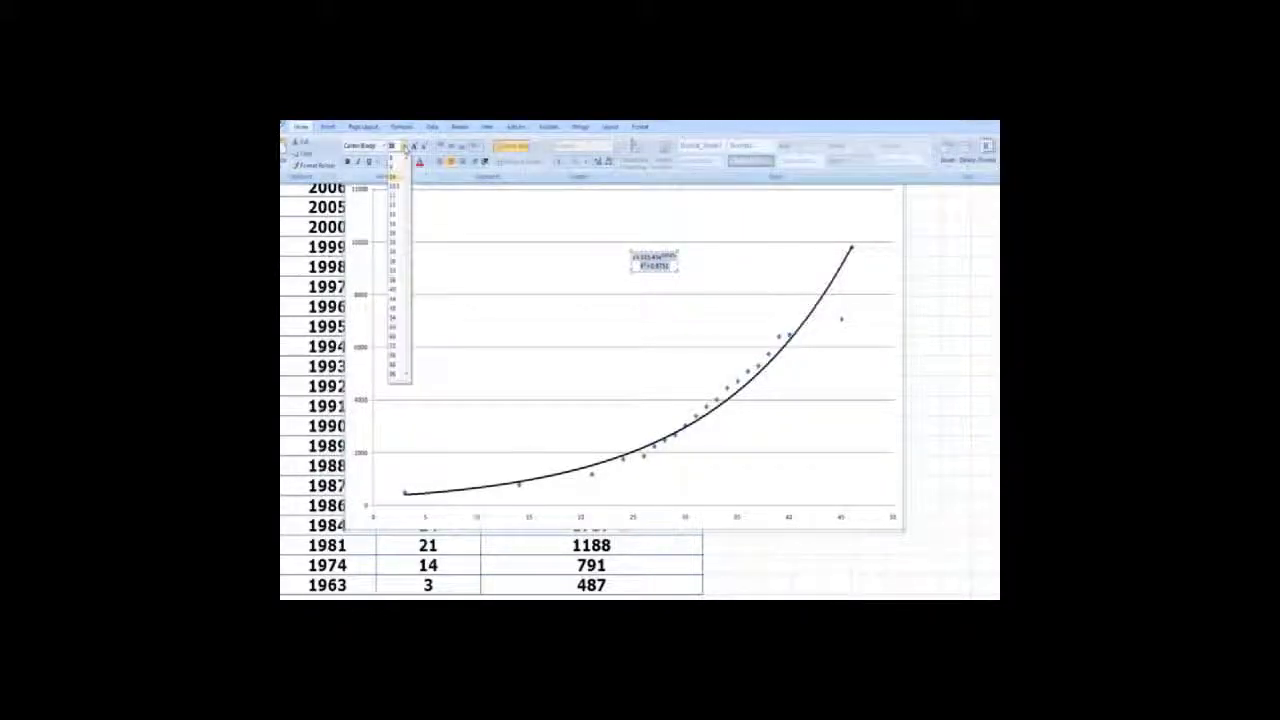
{"action": "left_click", "coordinate": [393, 245]}
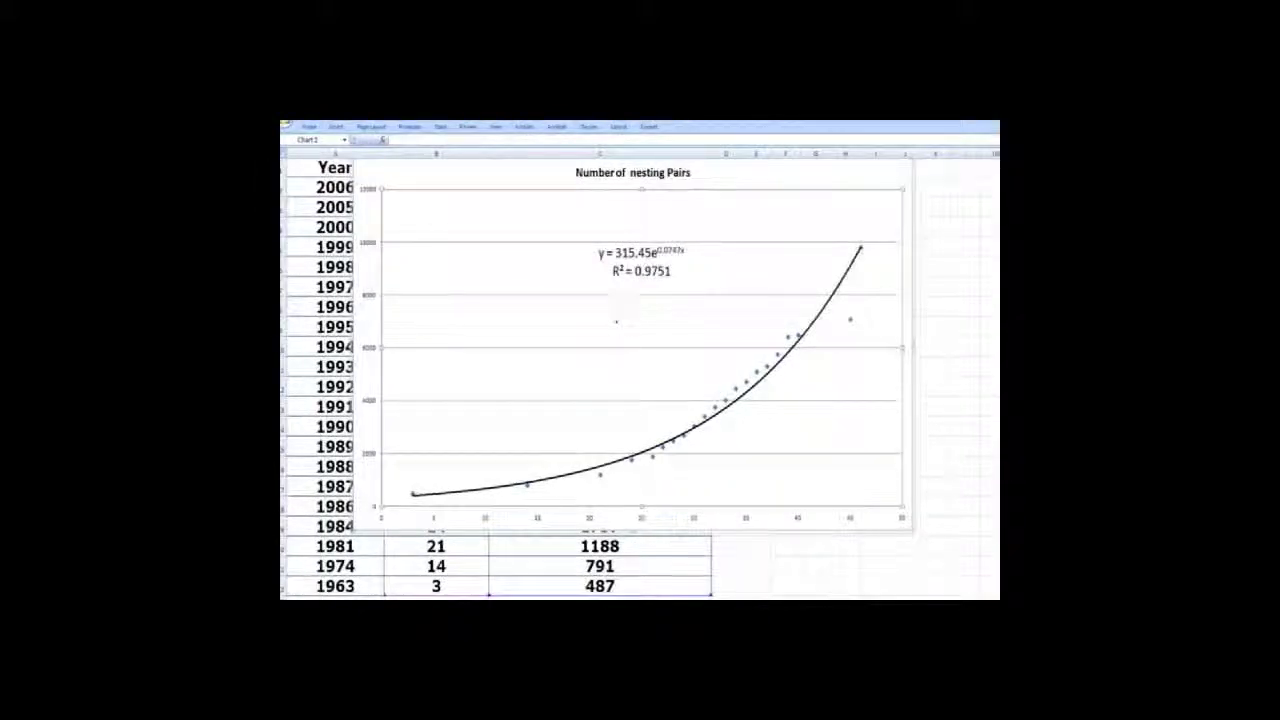